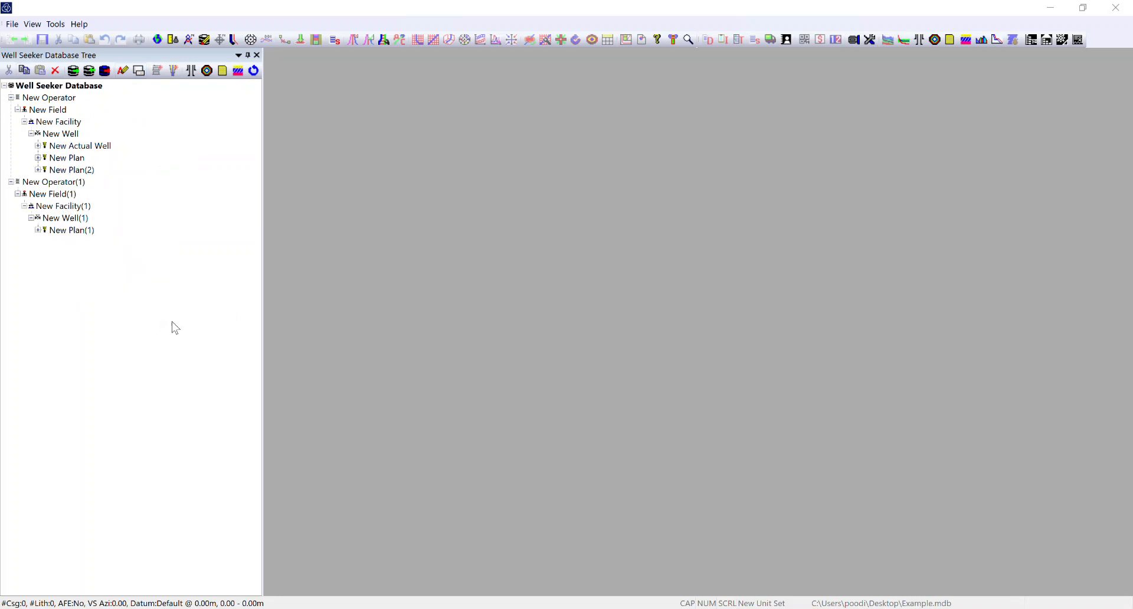
- Review the Well Seeker import settings for all import parameters, then close them without changes
left_click(11, 24)
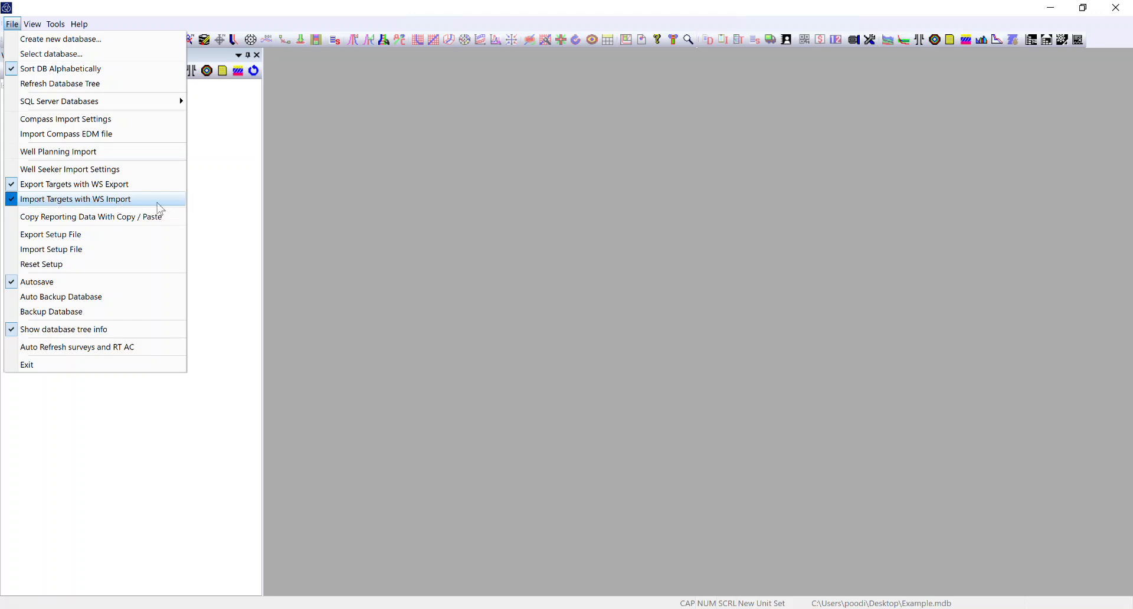
left_click(104, 171)
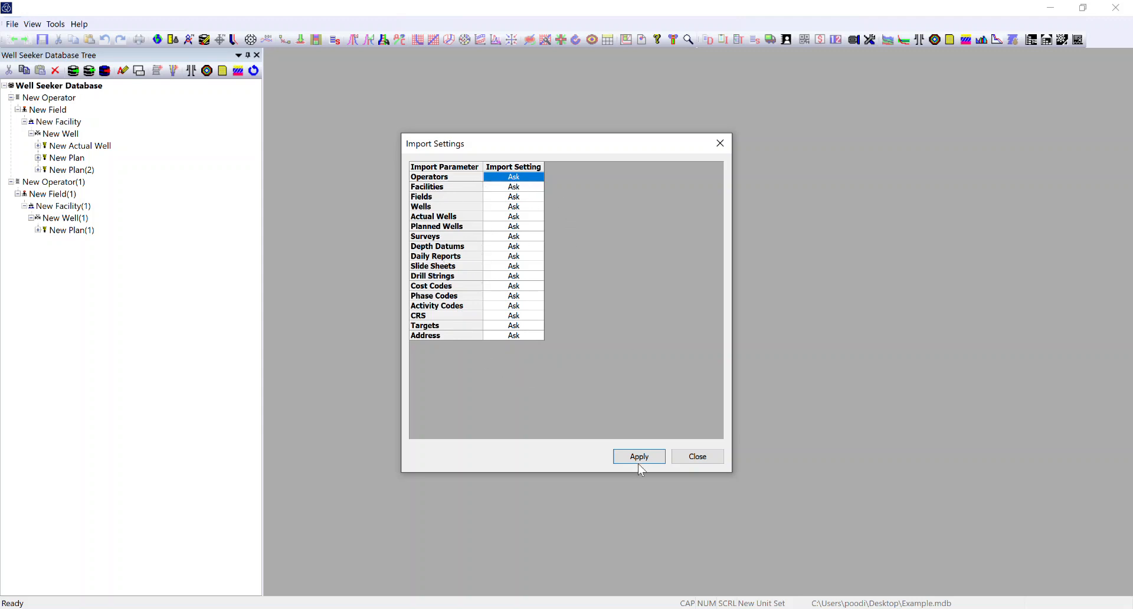
left_click(696, 457)
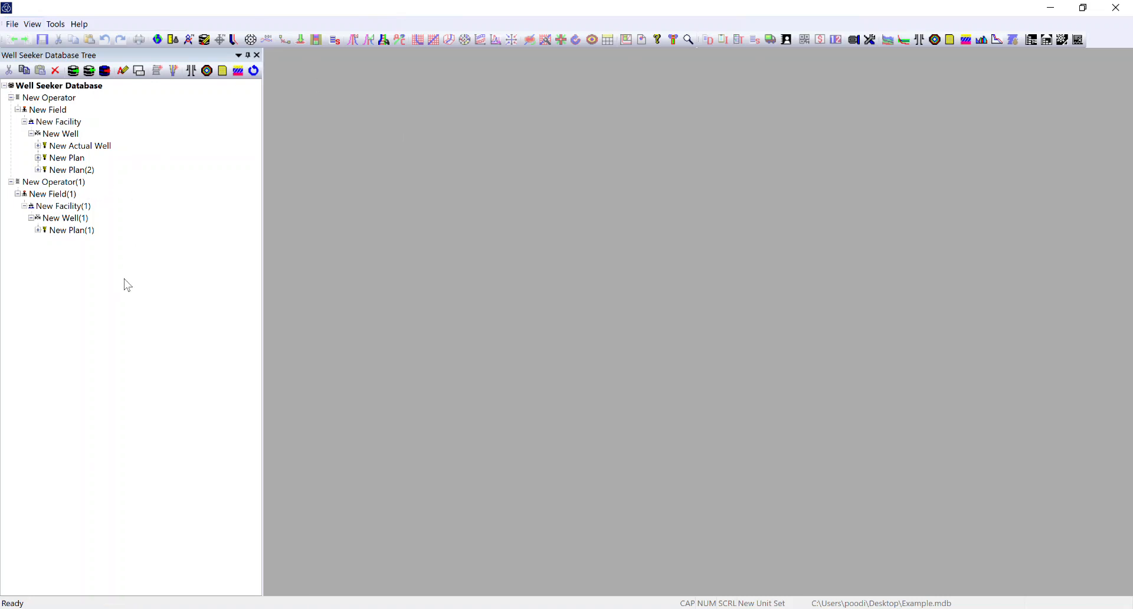
- Check the installed Well Seeker version in the program information
left_click(82, 26)
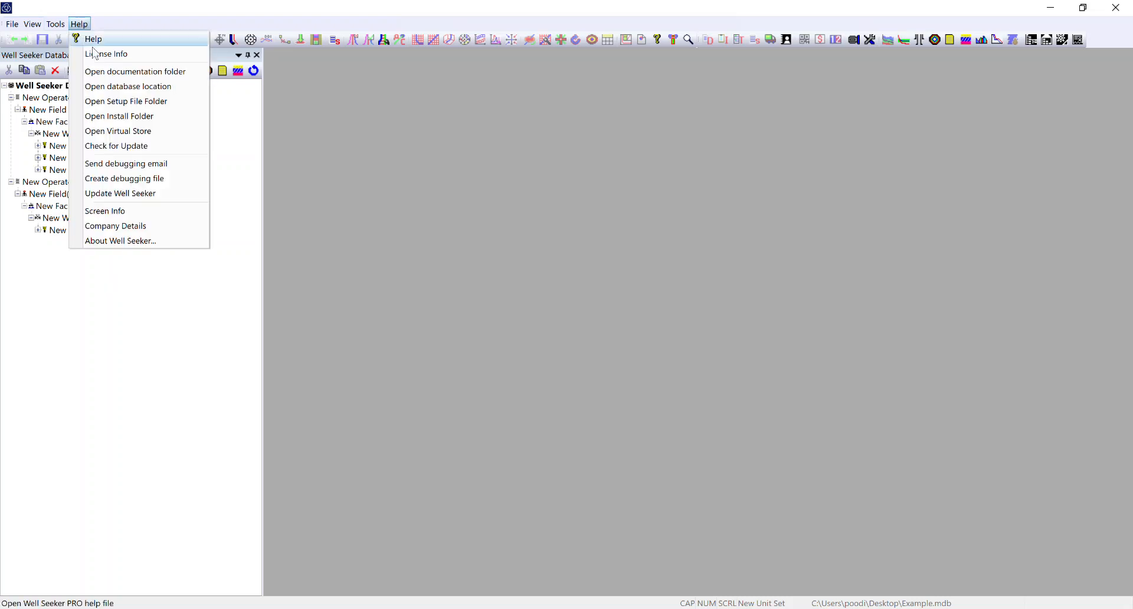
left_click(104, 242)
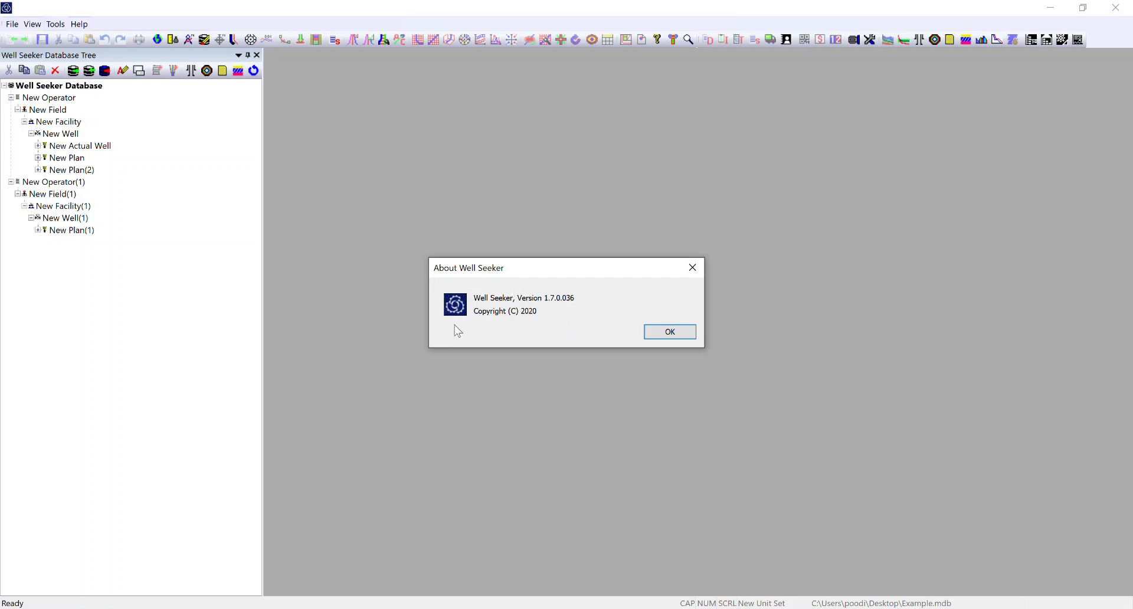
left_click(674, 332)
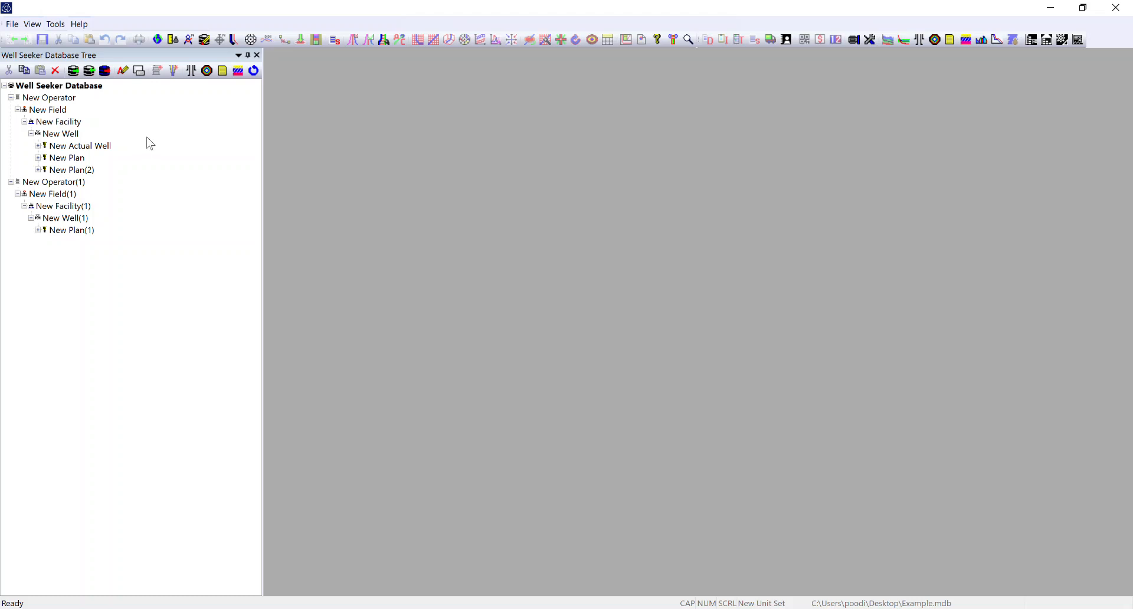
left_click(12, 26)
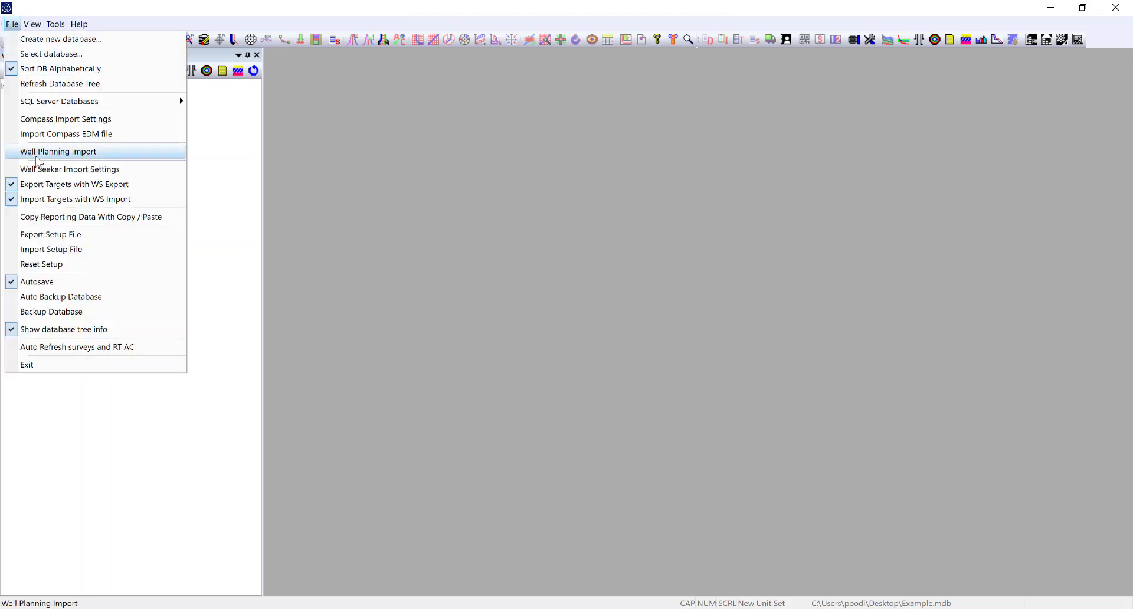
left_click(195, 393)
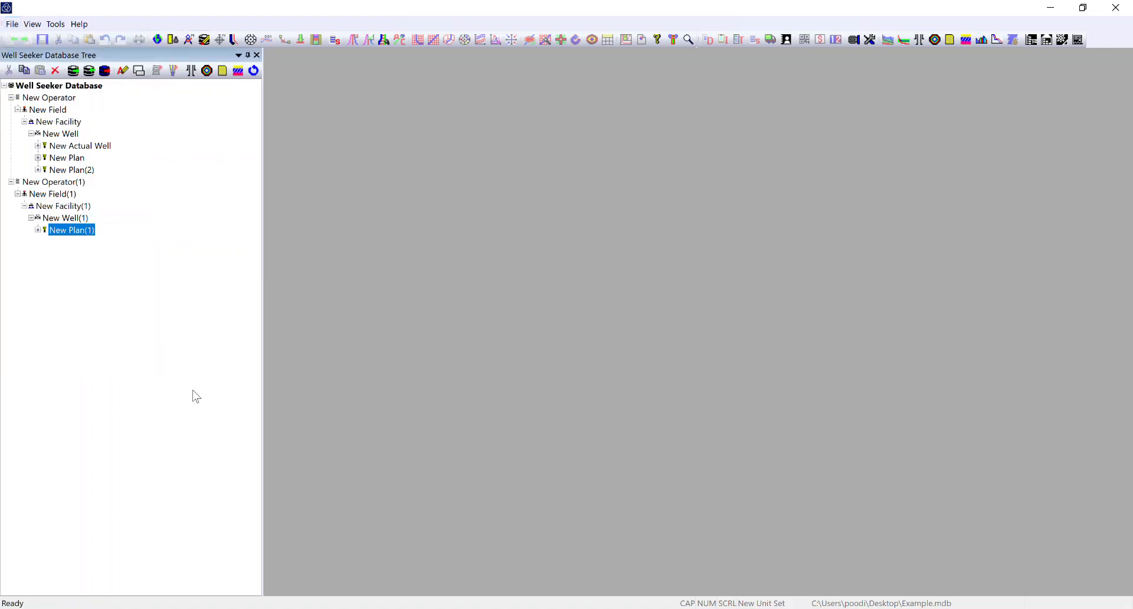
- Export New Actual Well as a single-well database file (.mdb) to the Desktop, keeping the suggested file name
mouse_move(67, 175)
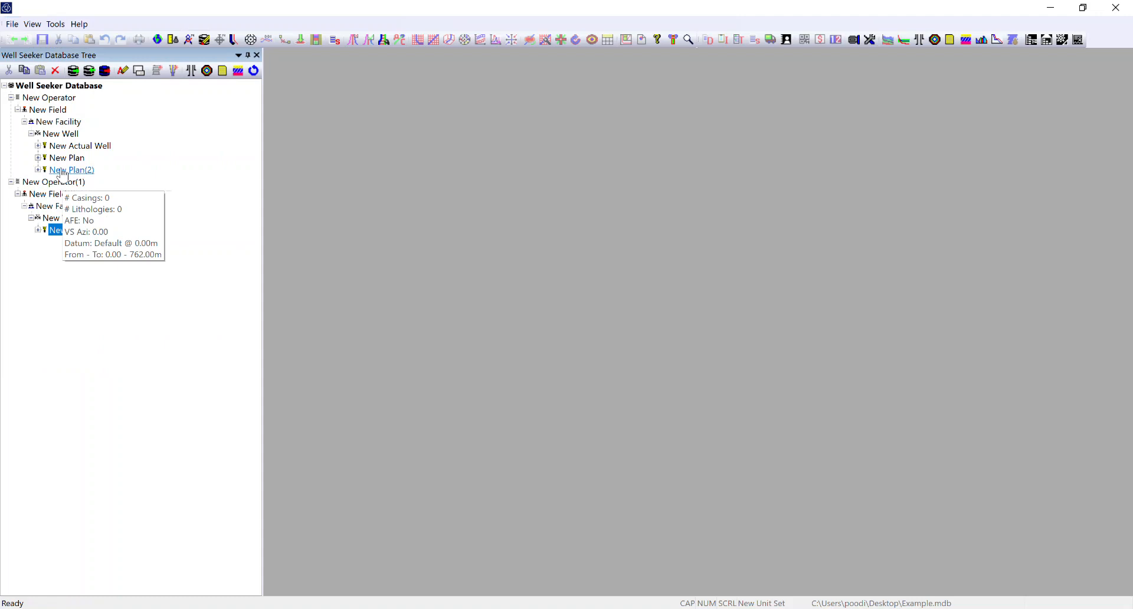
left_click(79, 148)
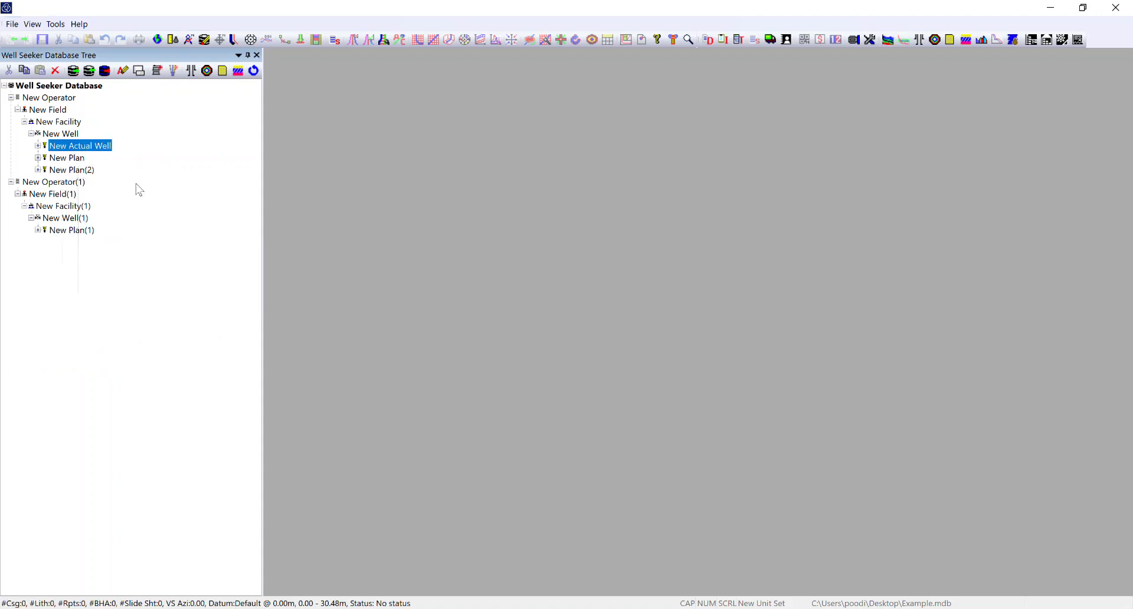
right_click(84, 149)
mouse_move(145, 413)
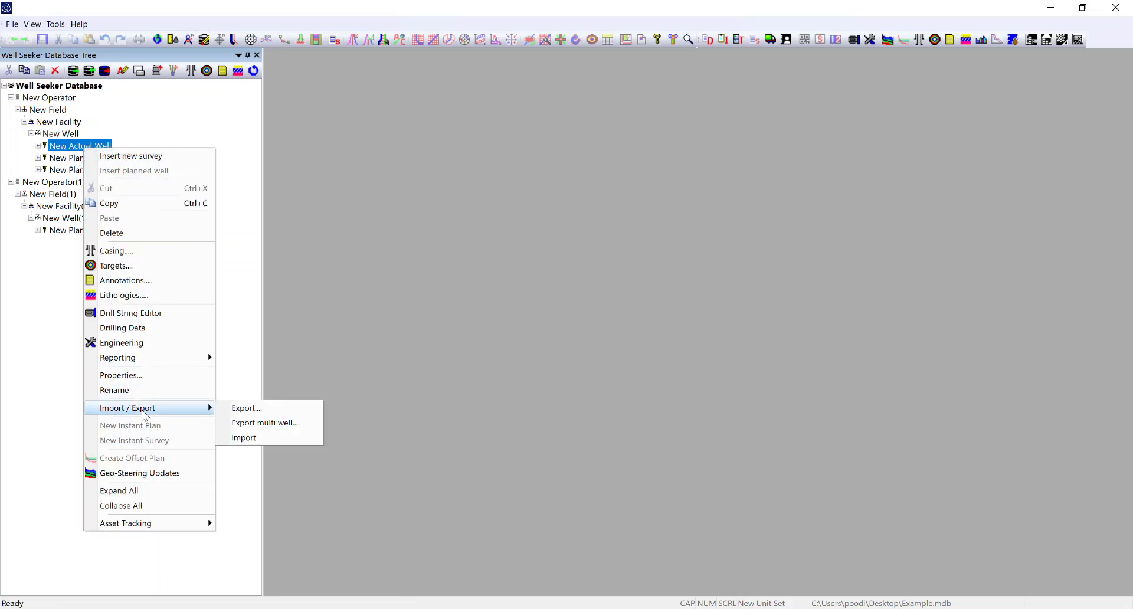
left_click(270, 413)
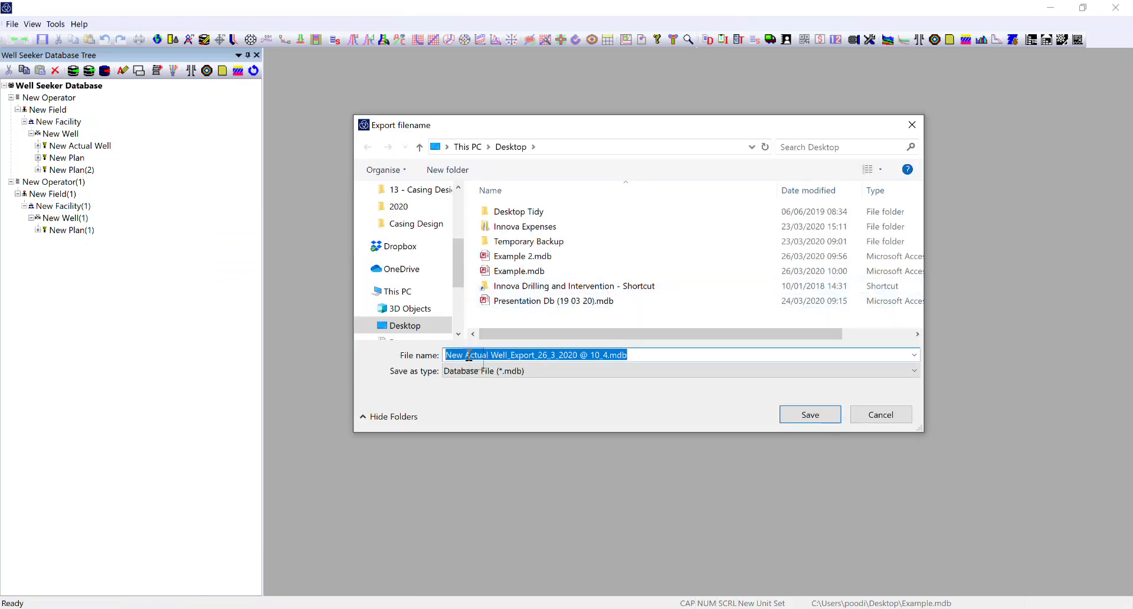
left_click(810, 417)
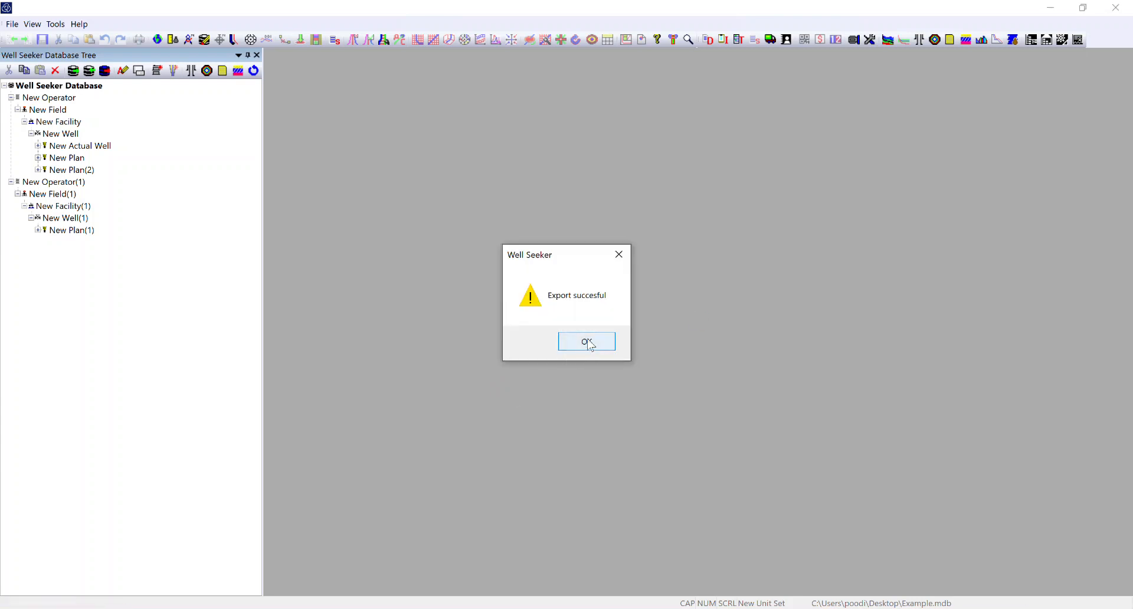
left_click(588, 344)
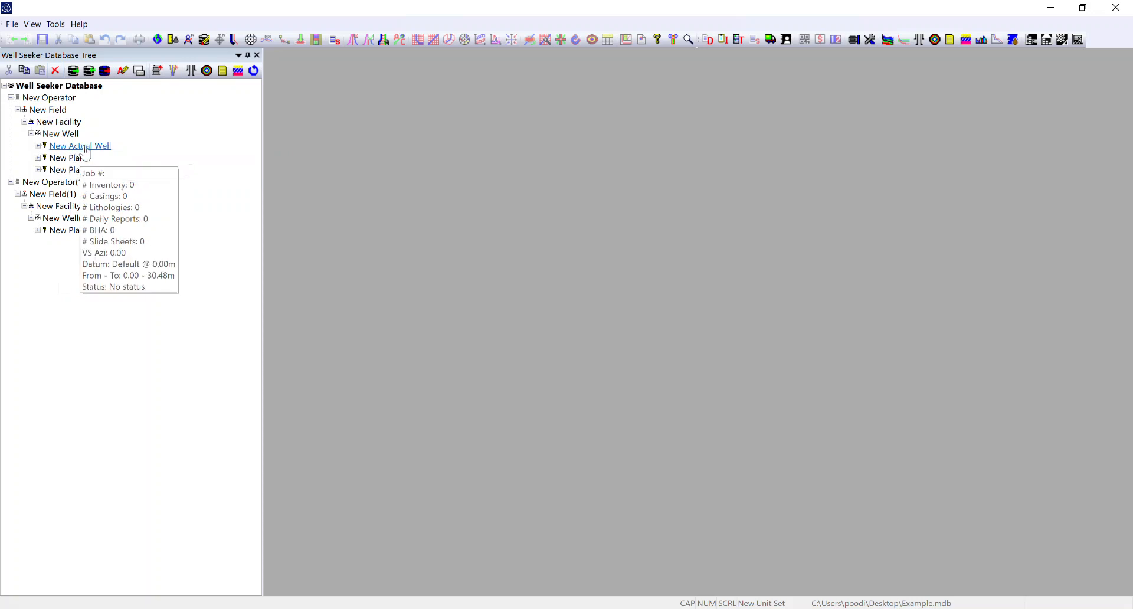
- Set up a multi-well export containing New Actual Well's actual wellbore, New Survey and the New Plan(2) planned wellbore
right_click(87, 152)
mouse_move(201, 407)
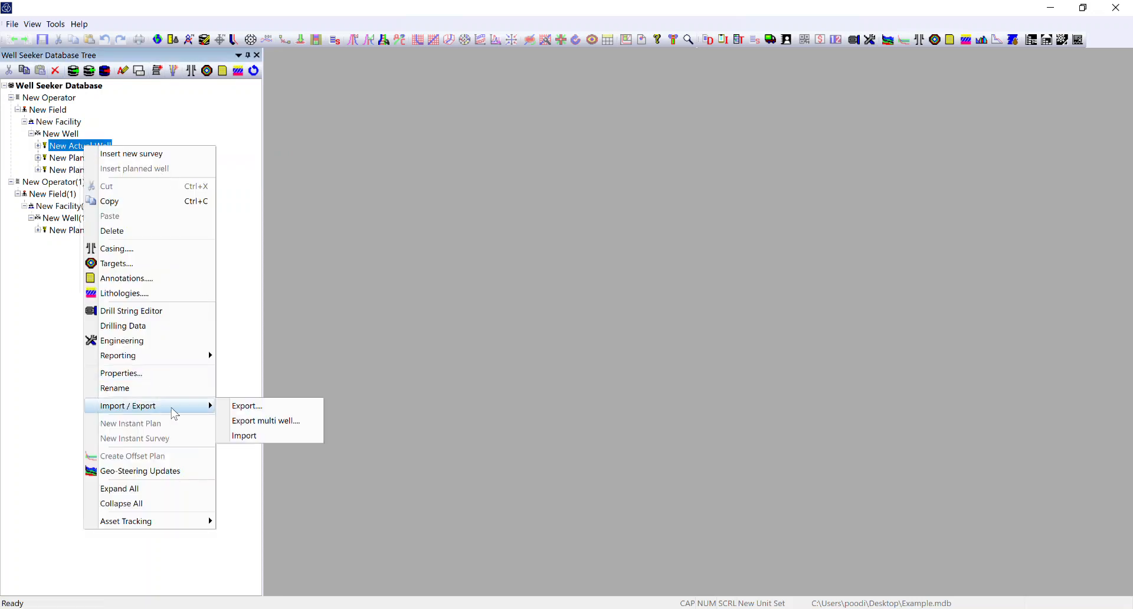
left_click(276, 422)
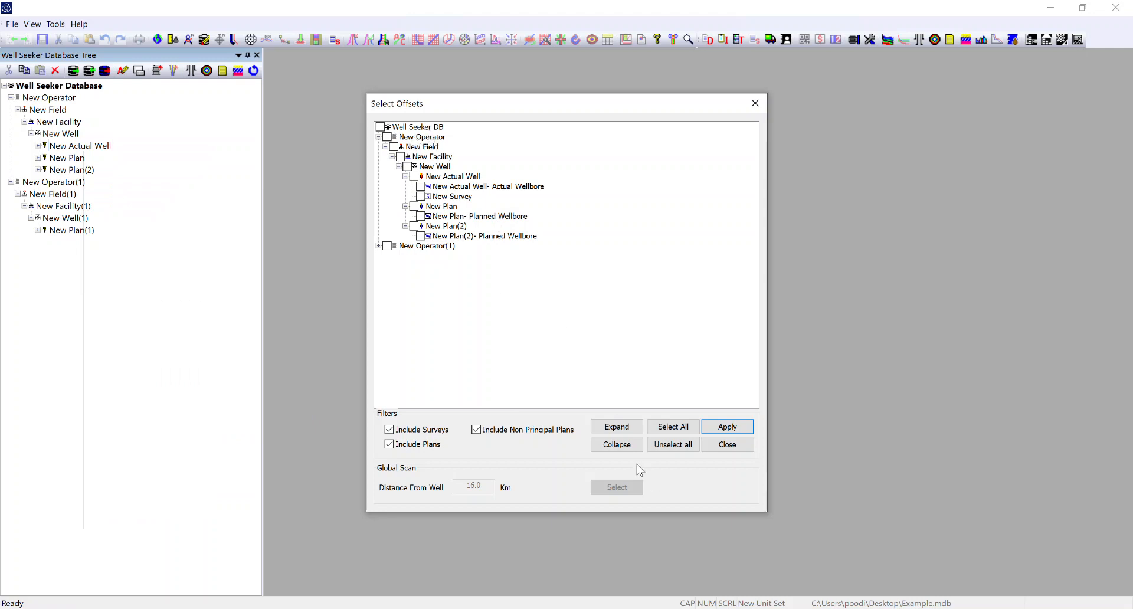
left_click(616, 426)
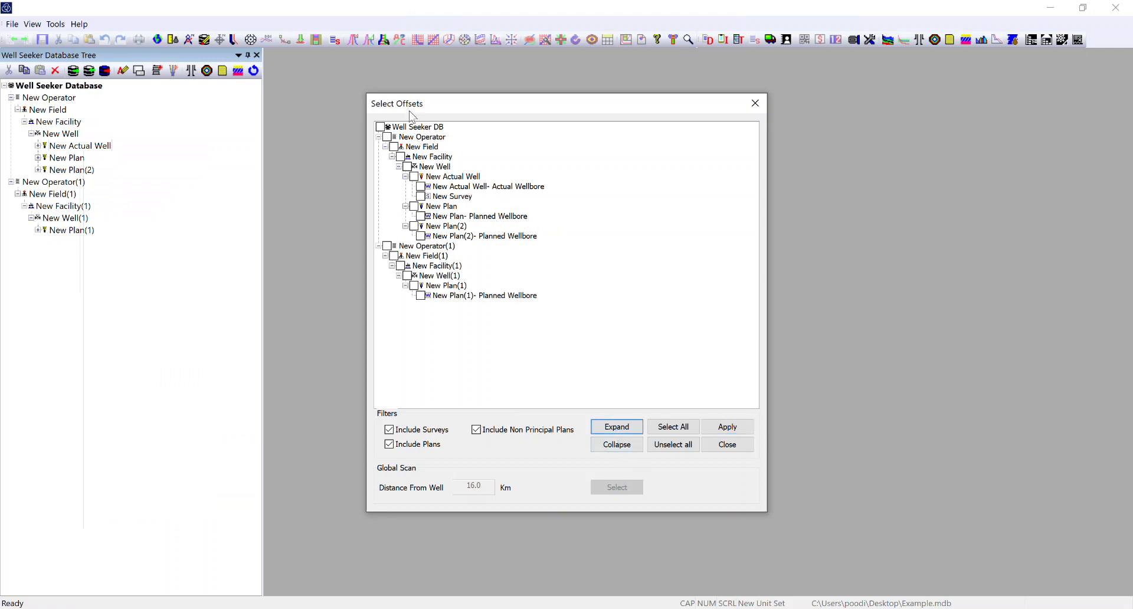
left_click(421, 197)
left_click(420, 186)
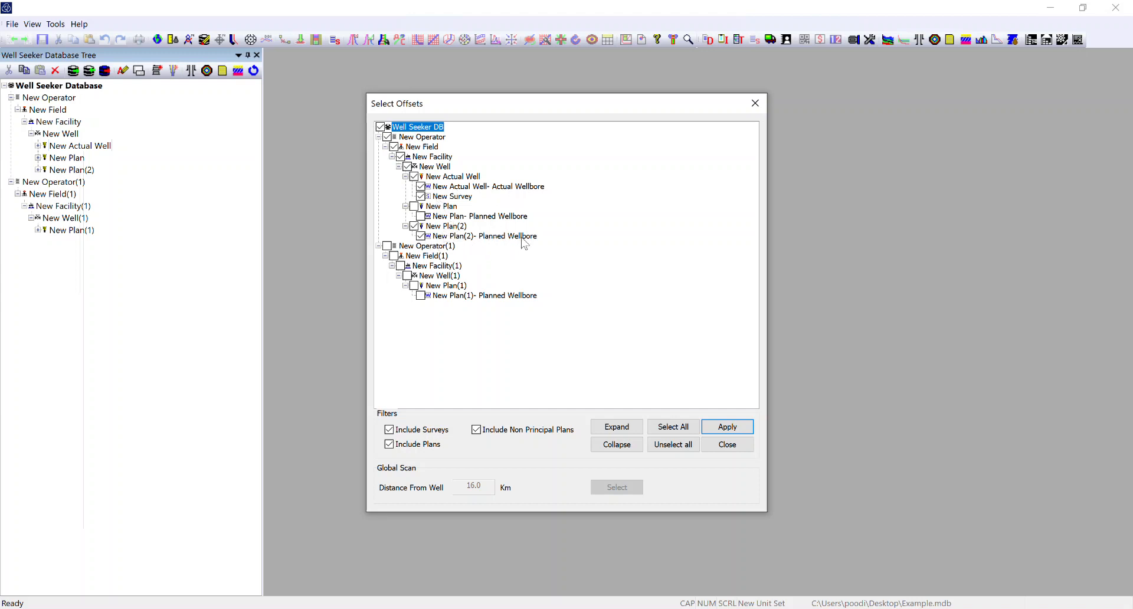
- Apply the well selection and save the multi-well export to the Desktop as an .mdb file with the suggested name
left_click(728, 426)
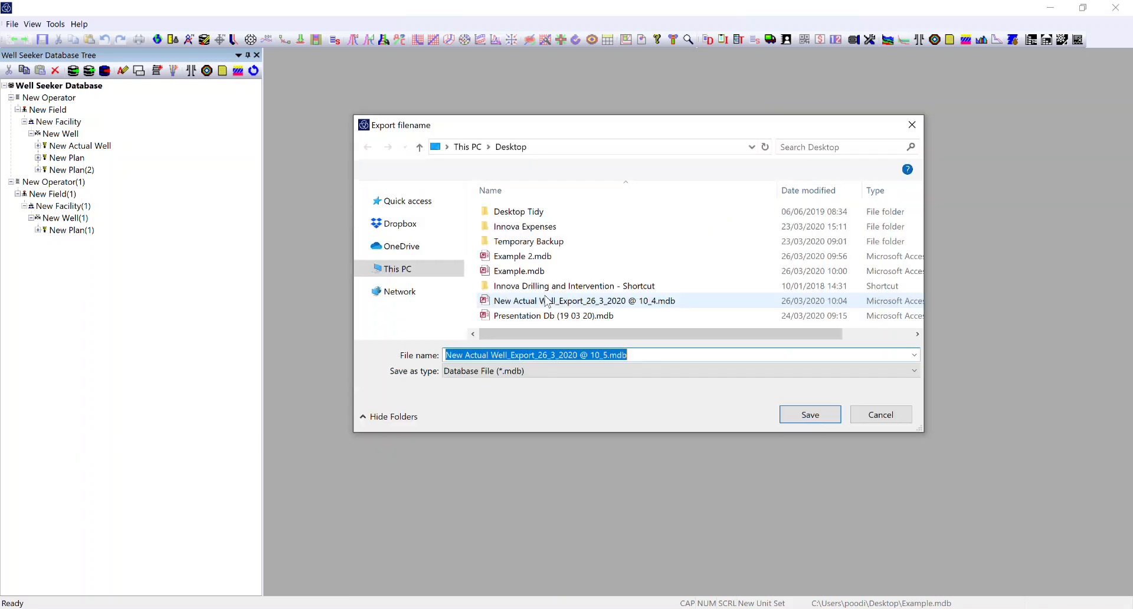
left_click(826, 418)
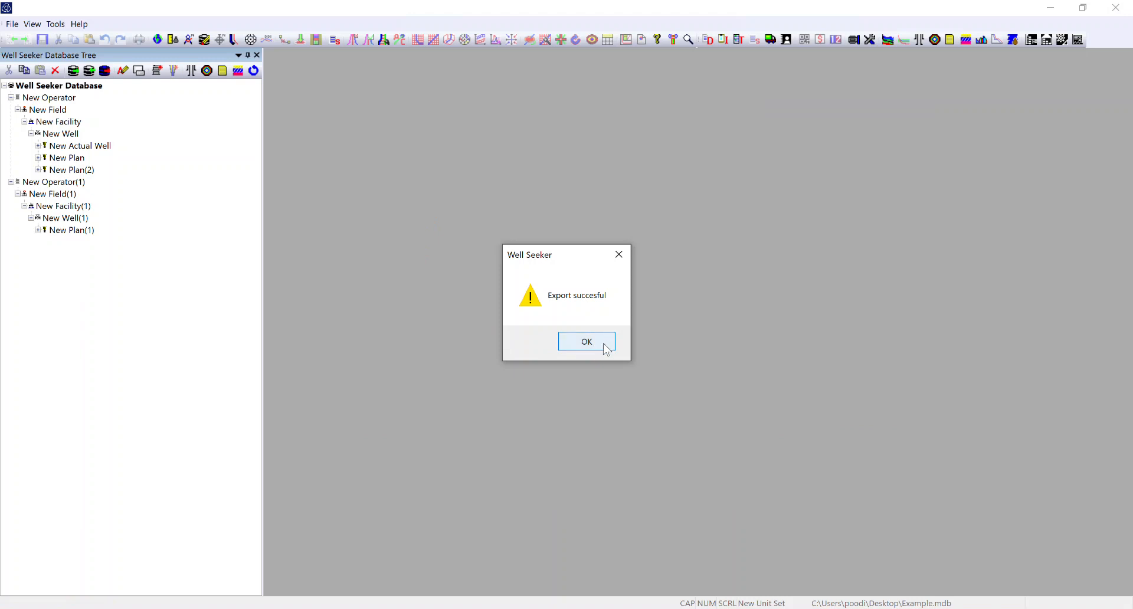
left_click(608, 350)
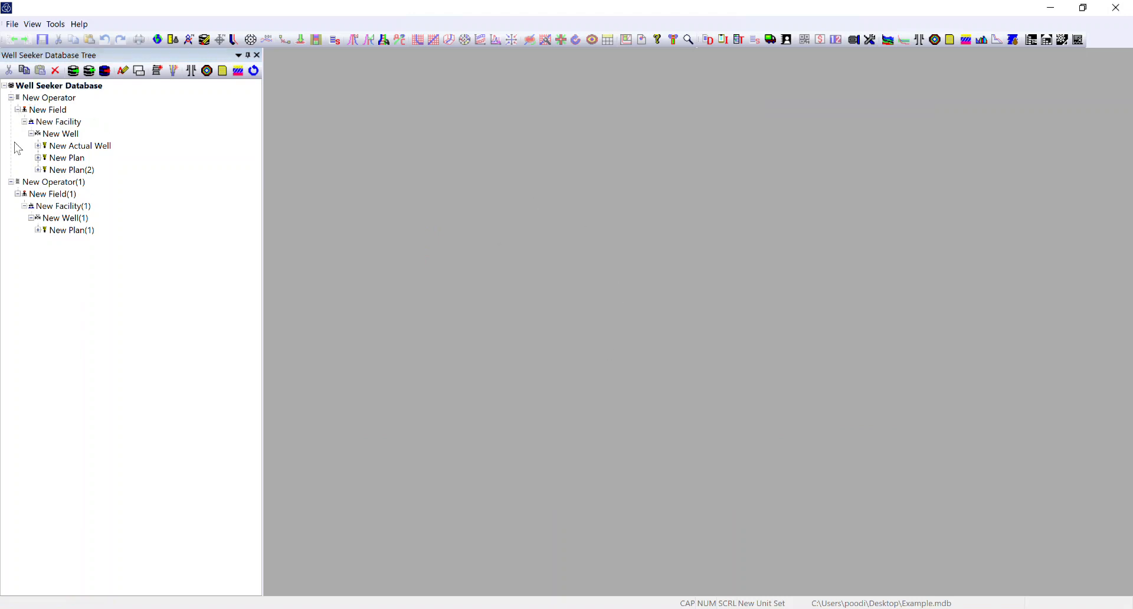
- Switch to the Example 2.mdb database on the Desktop
mouse_move(71, 173)
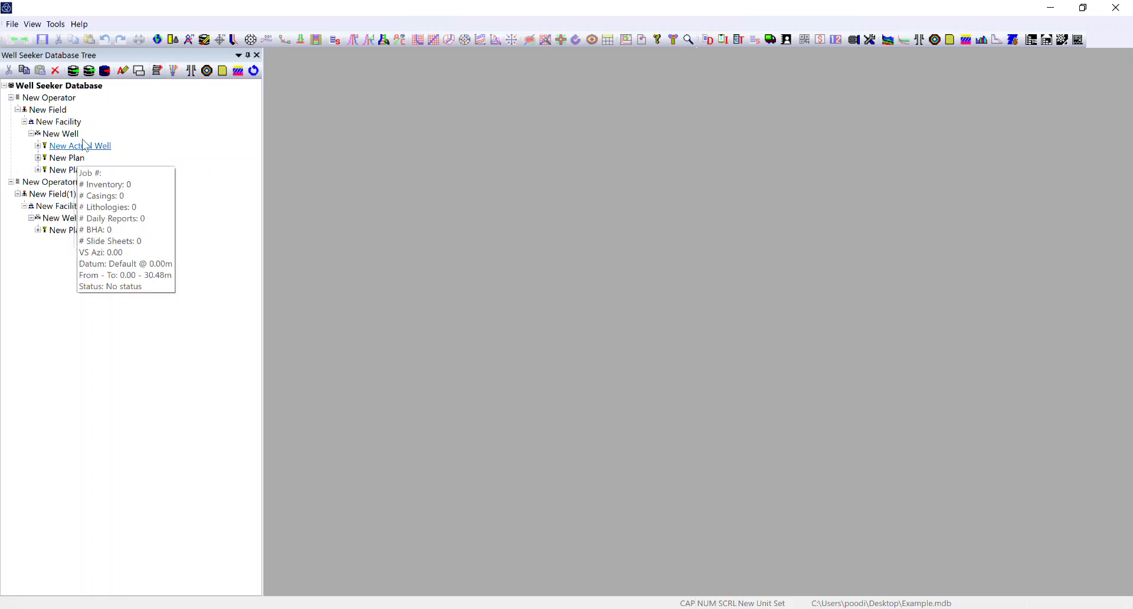
mouse_move(61, 155)
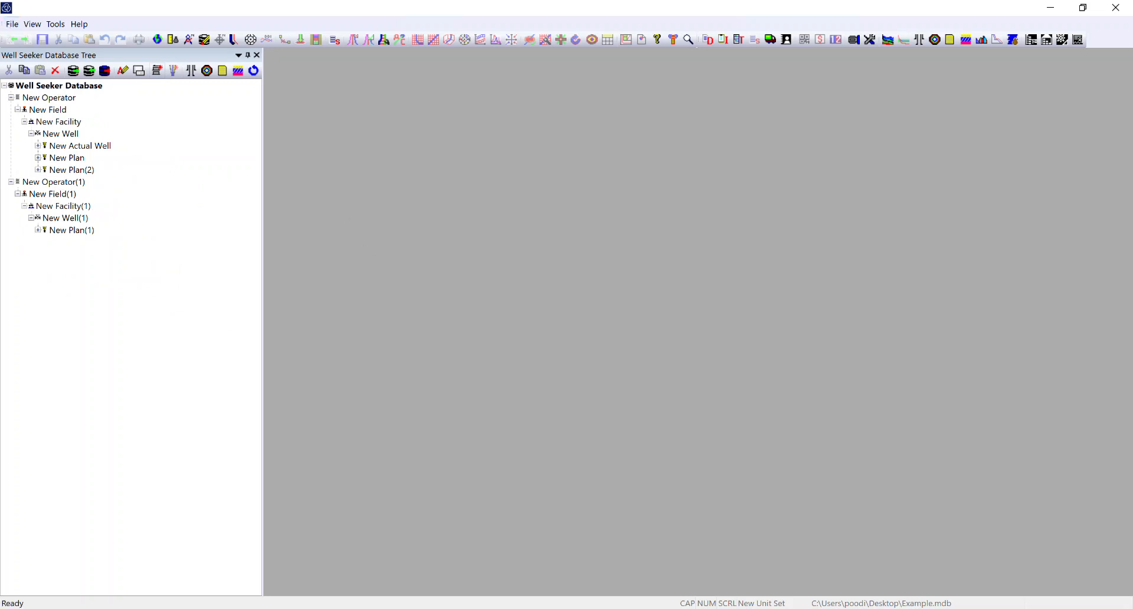
left_click(13, 25)
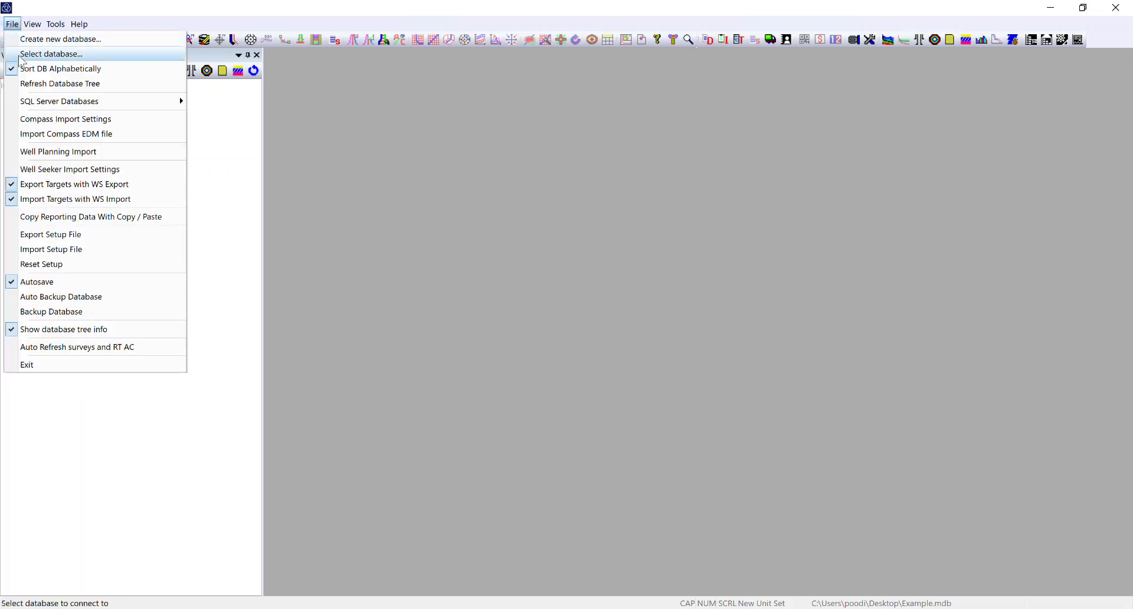
left_click(22, 58)
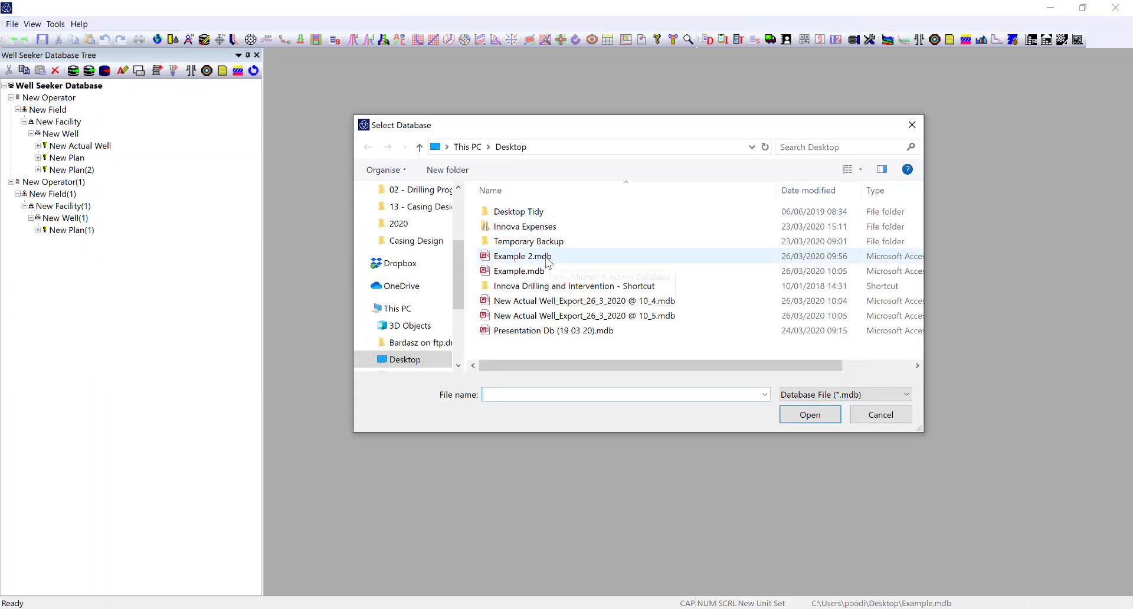
double_click(542, 257)
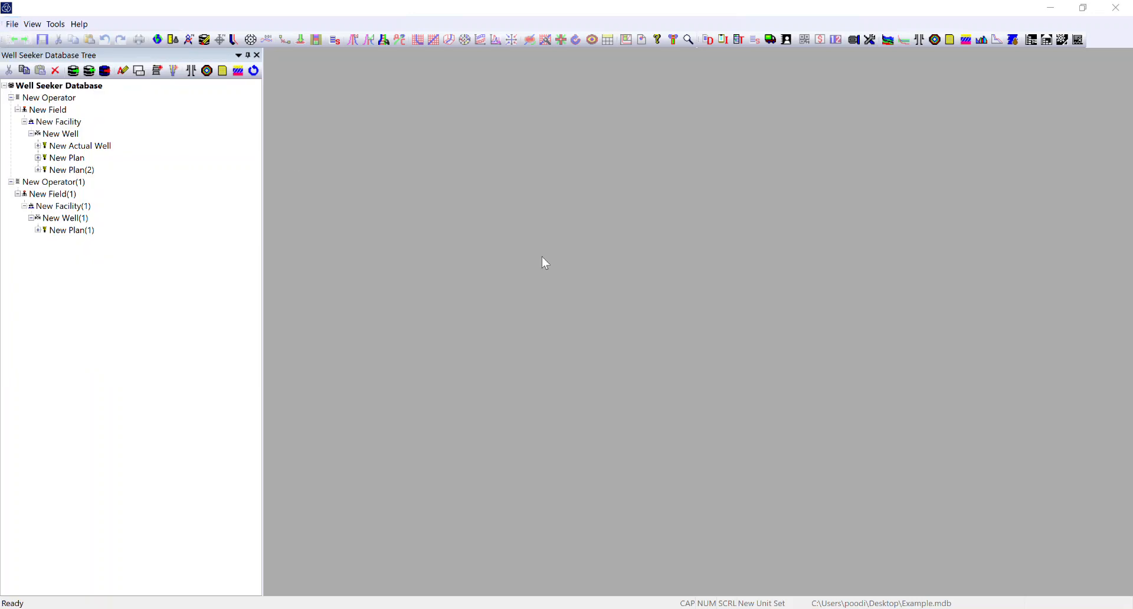
- Import New Actual Well_Export_26_3_2020 @ 10_5.mdb at the database root, overwriting all duplicate coordinate reference systems
right_click(59, 91)
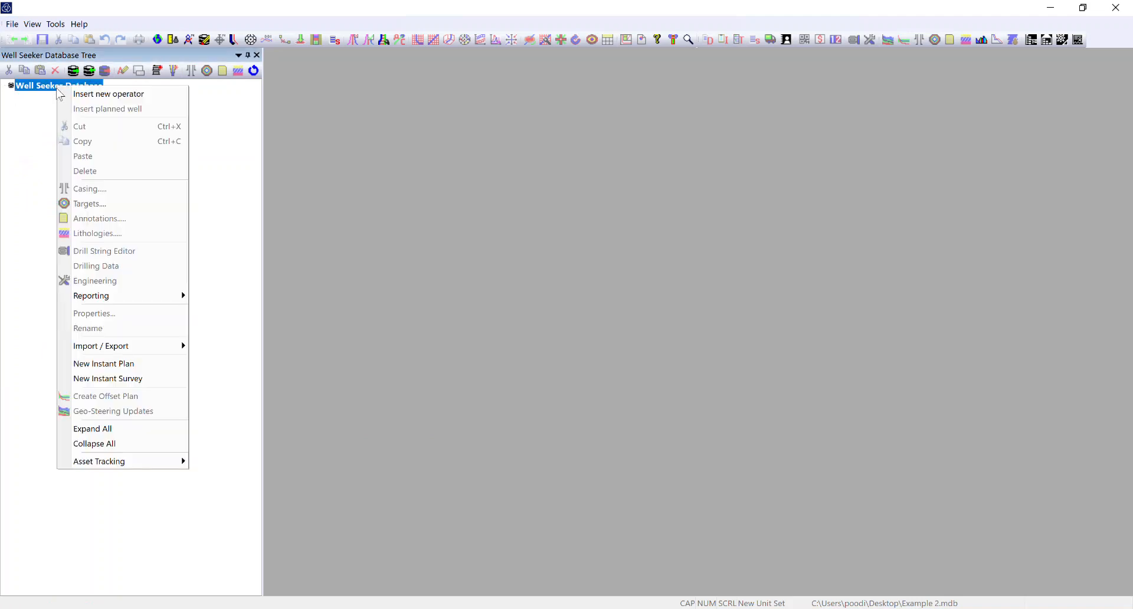
mouse_move(127, 348)
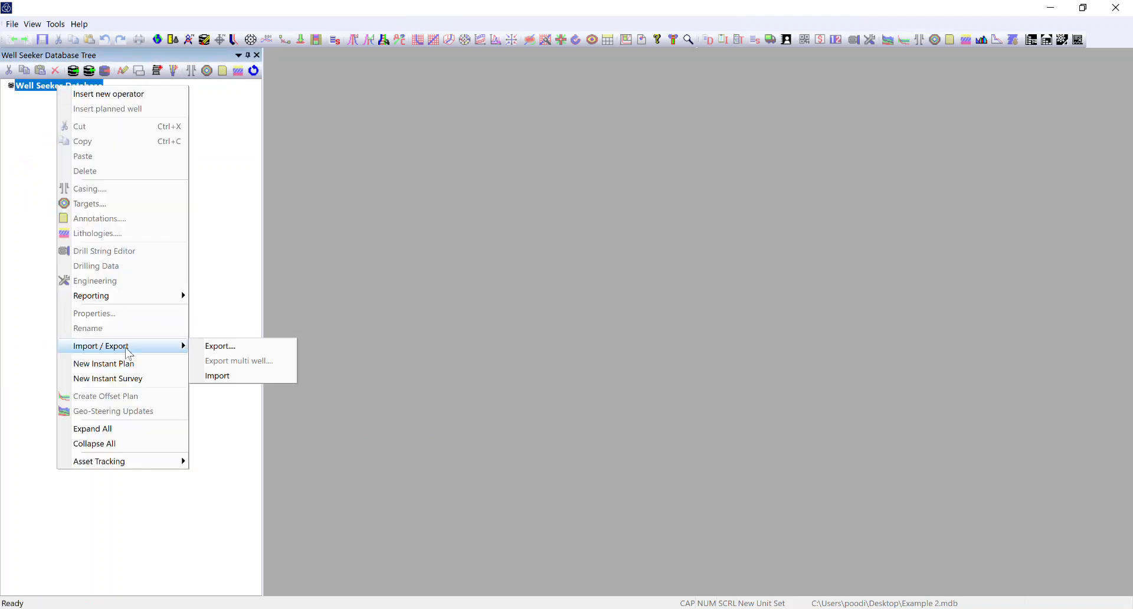
left_click(224, 378)
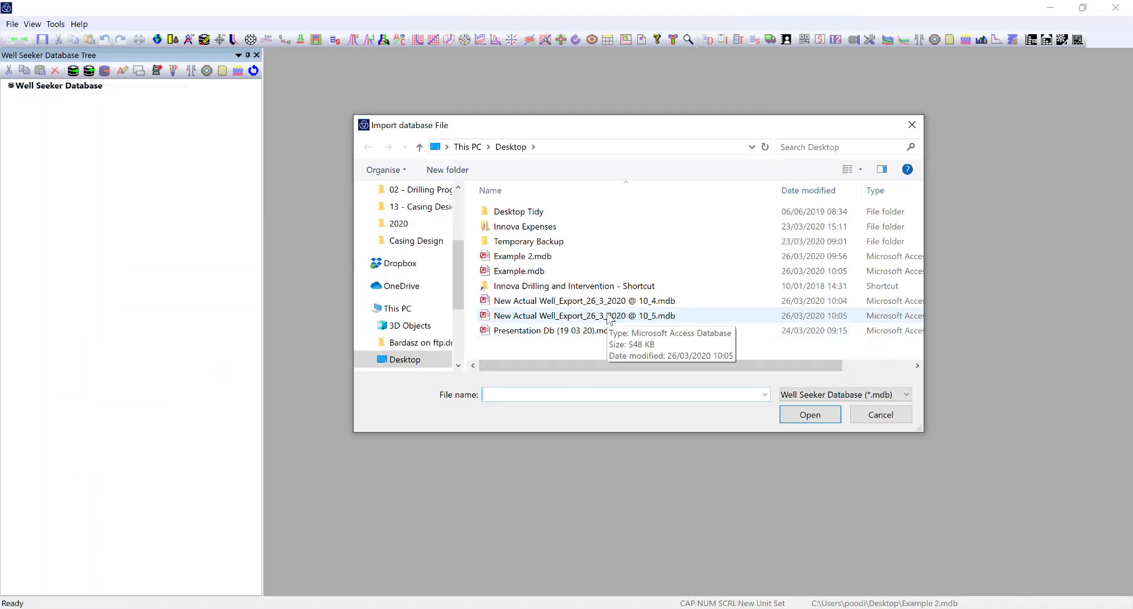
double_click(580, 316)
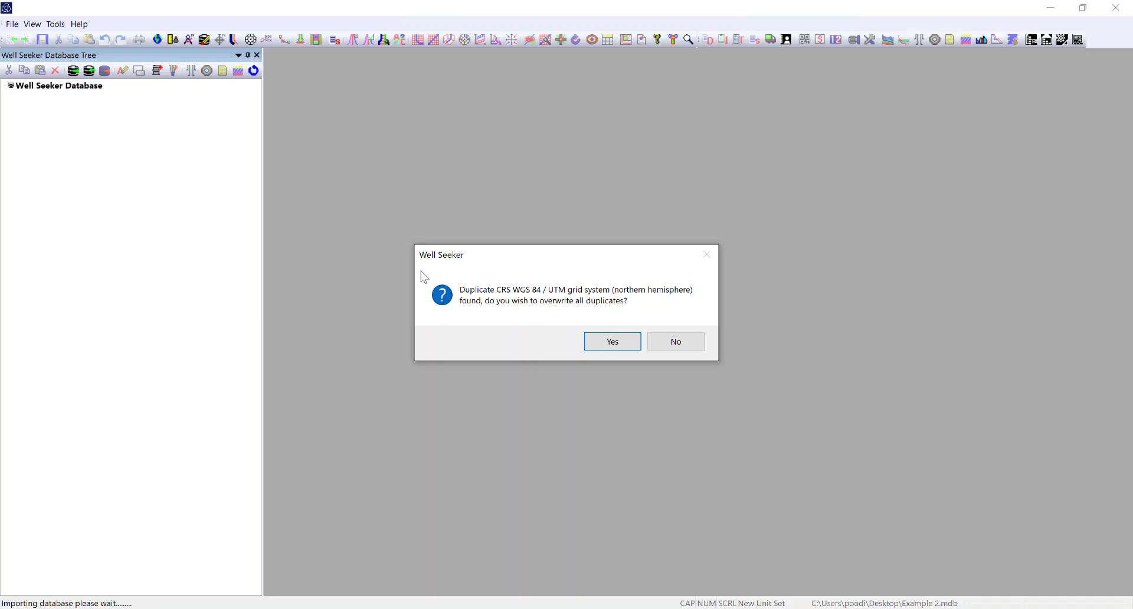
left_click(627, 347)
left_click(588, 342)
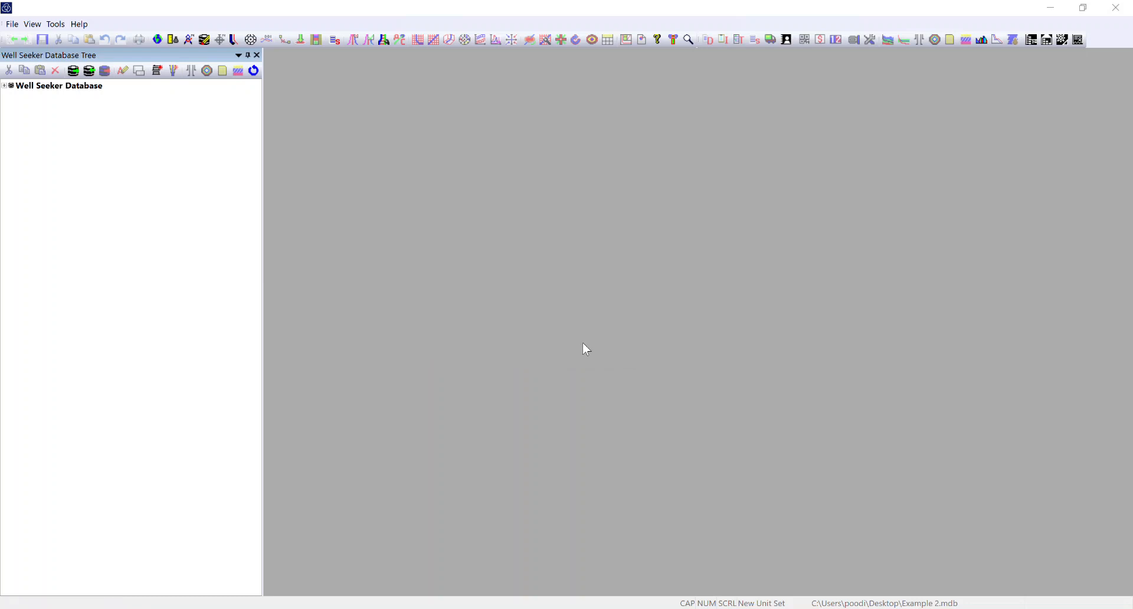
- Expand the whole database tree and inspect the imported New Actual Well and New Plan(2)
right_click(64, 88)
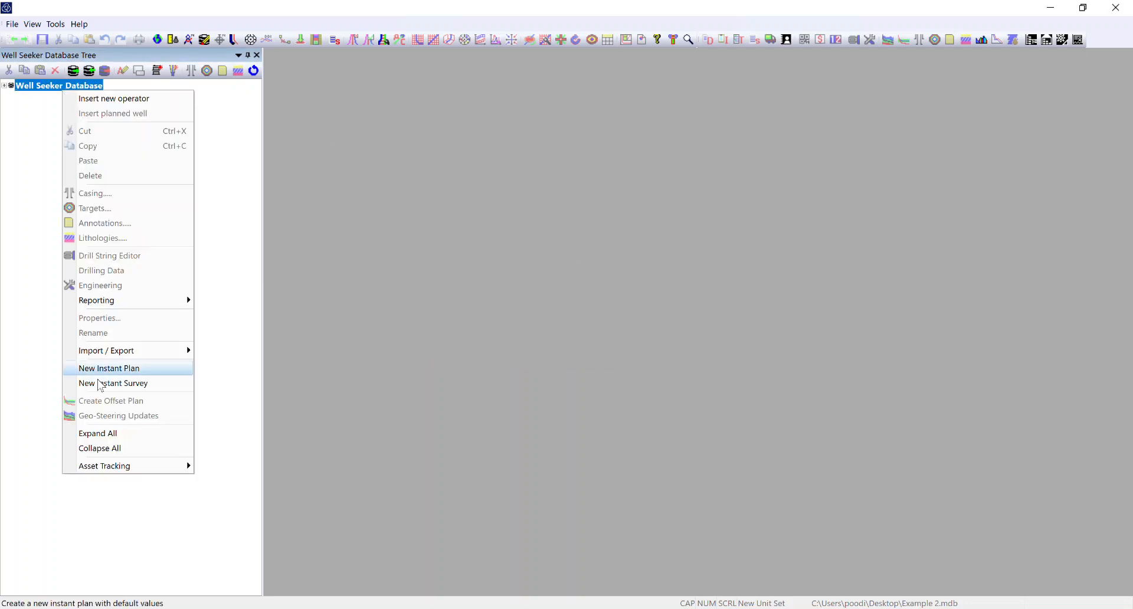
left_click(112, 433)
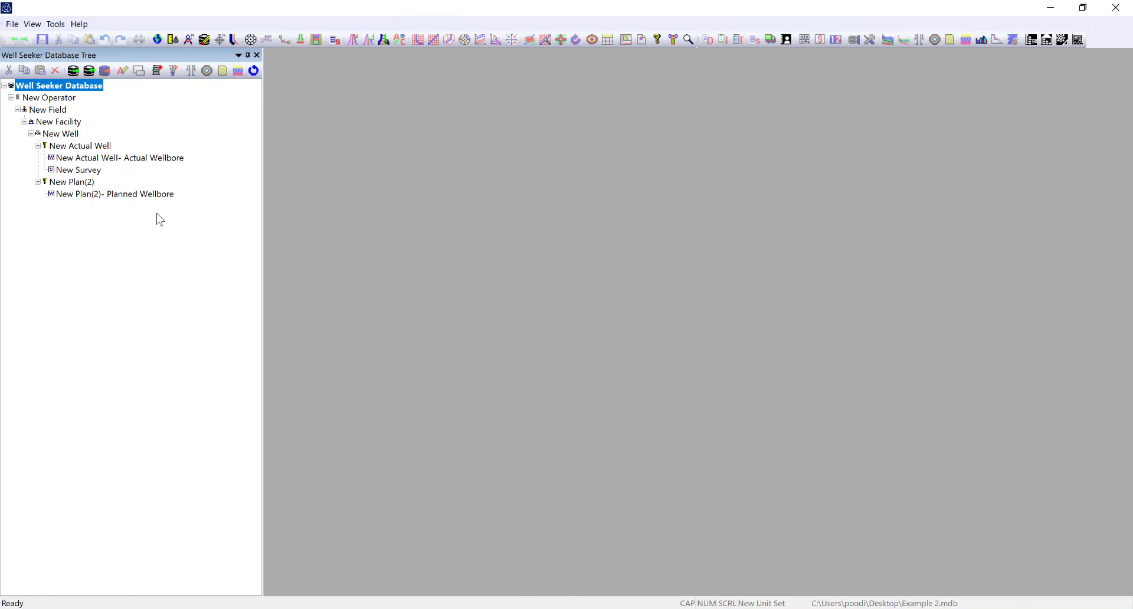
mouse_move(70, 184)
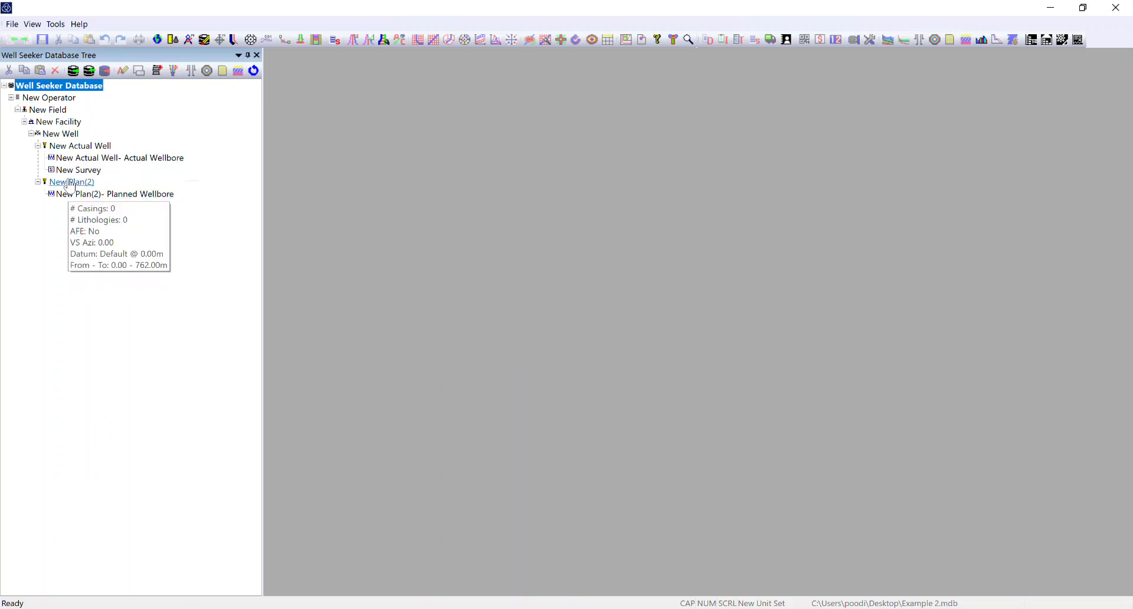
mouse_move(72, 150)
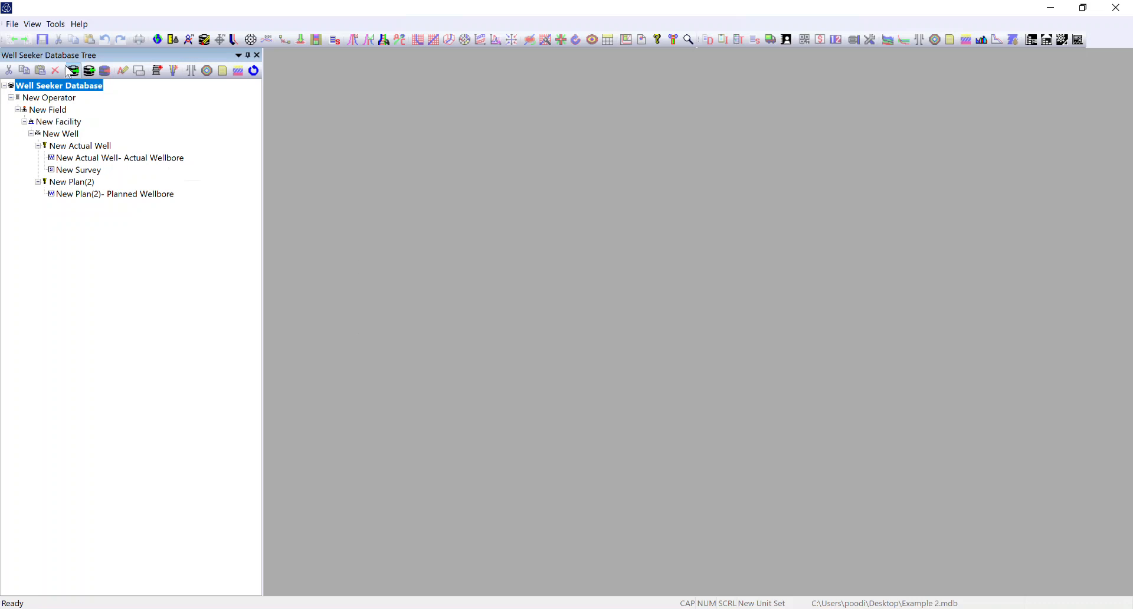
- Switch back to the Example.mdb database on the Desktop and expand its whole tree to inspect the wells
left_click(5, 87)
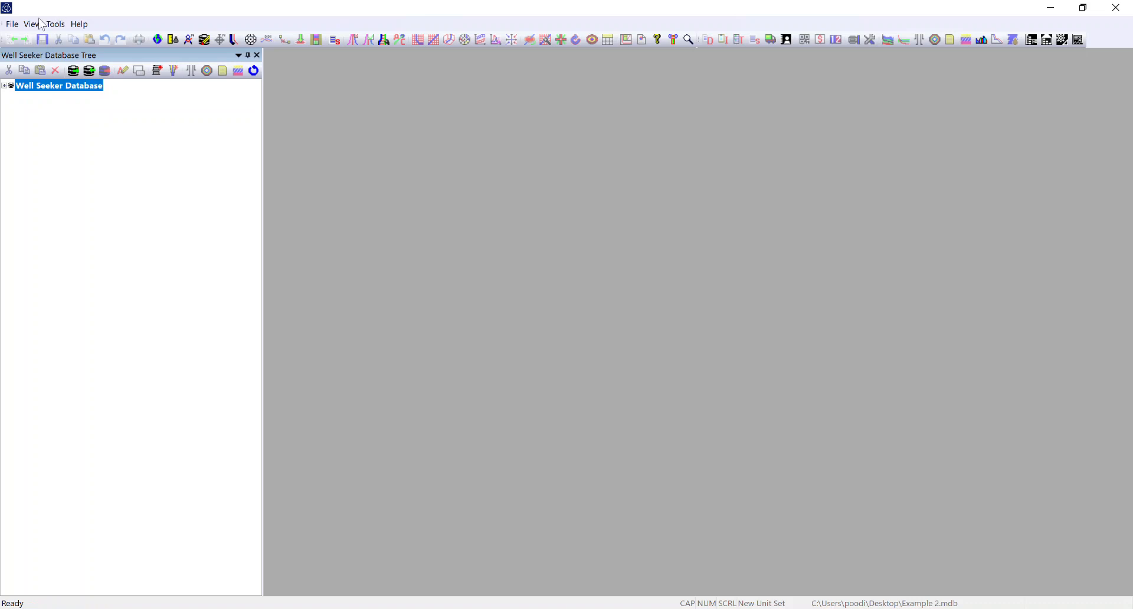
left_click(12, 24)
left_click(37, 52)
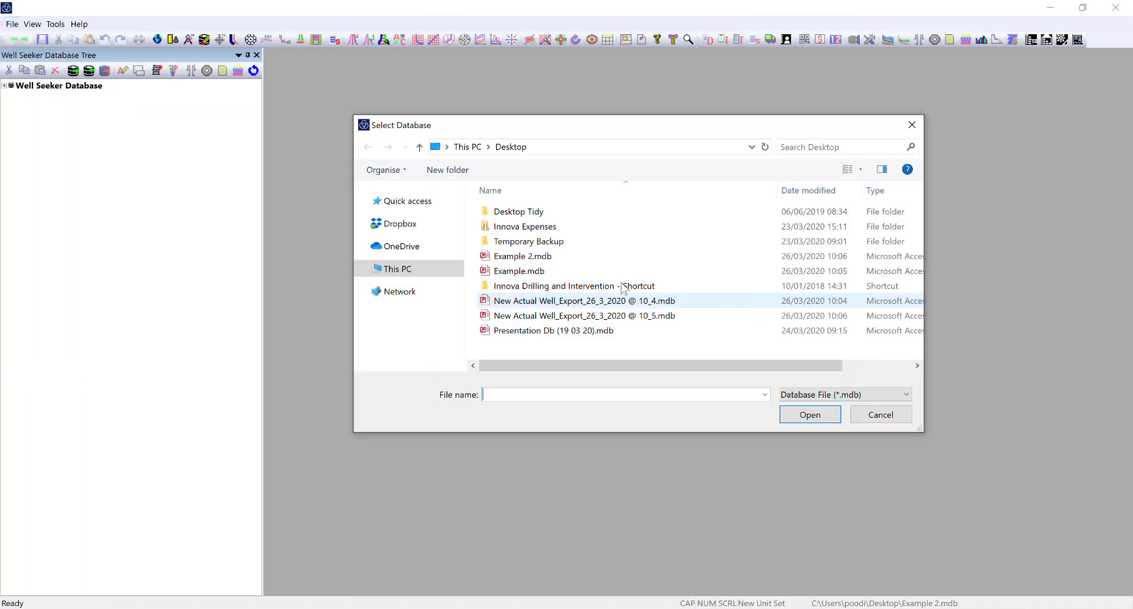
double_click(519, 270)
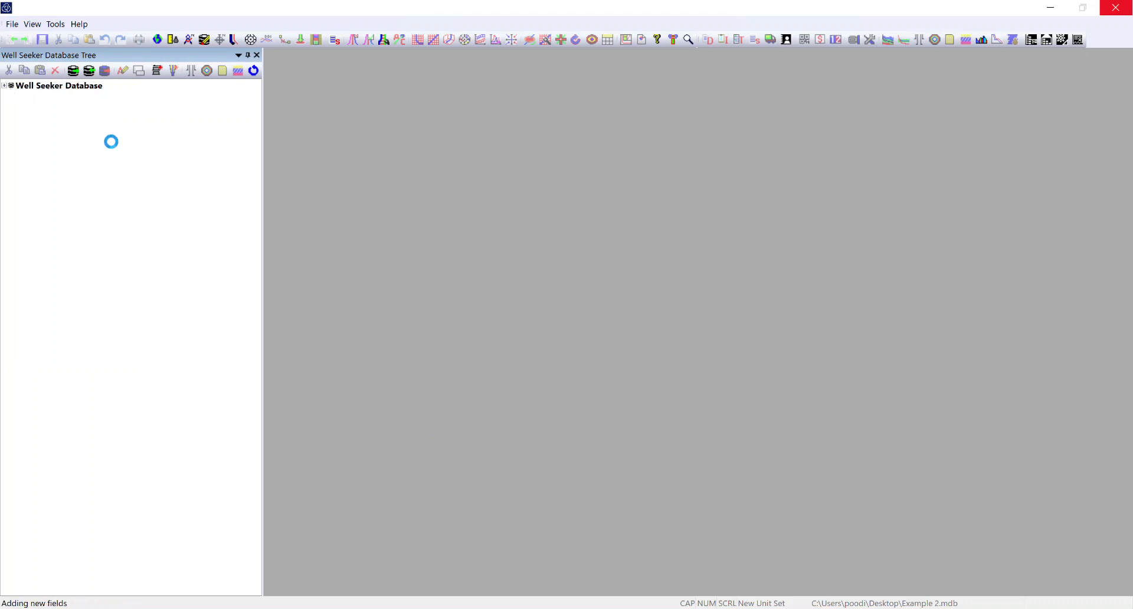
right_click(67, 92)
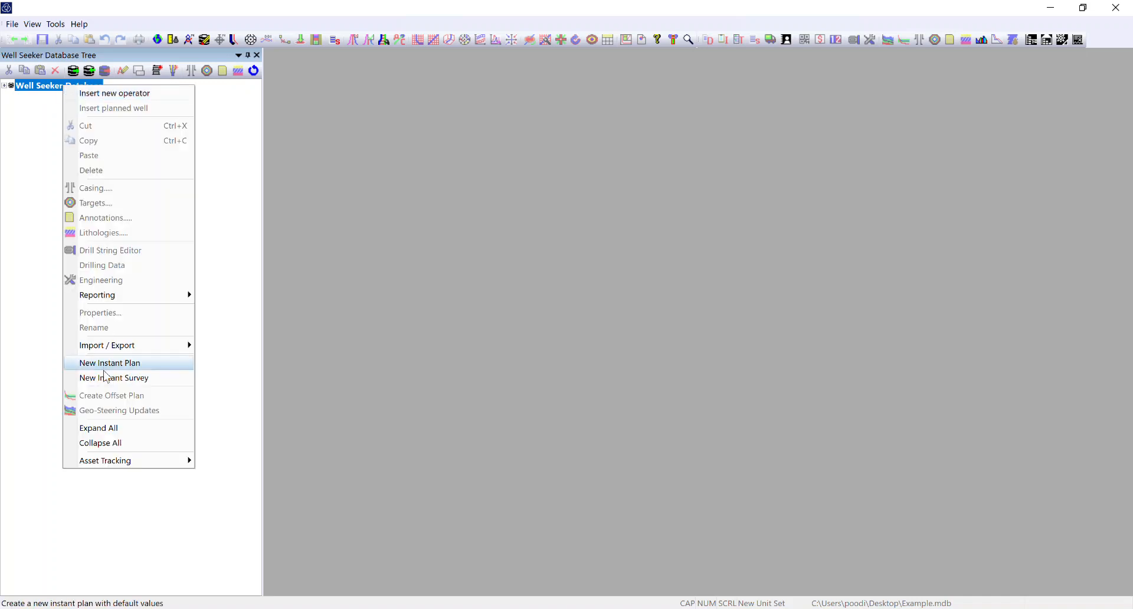
left_click(108, 427)
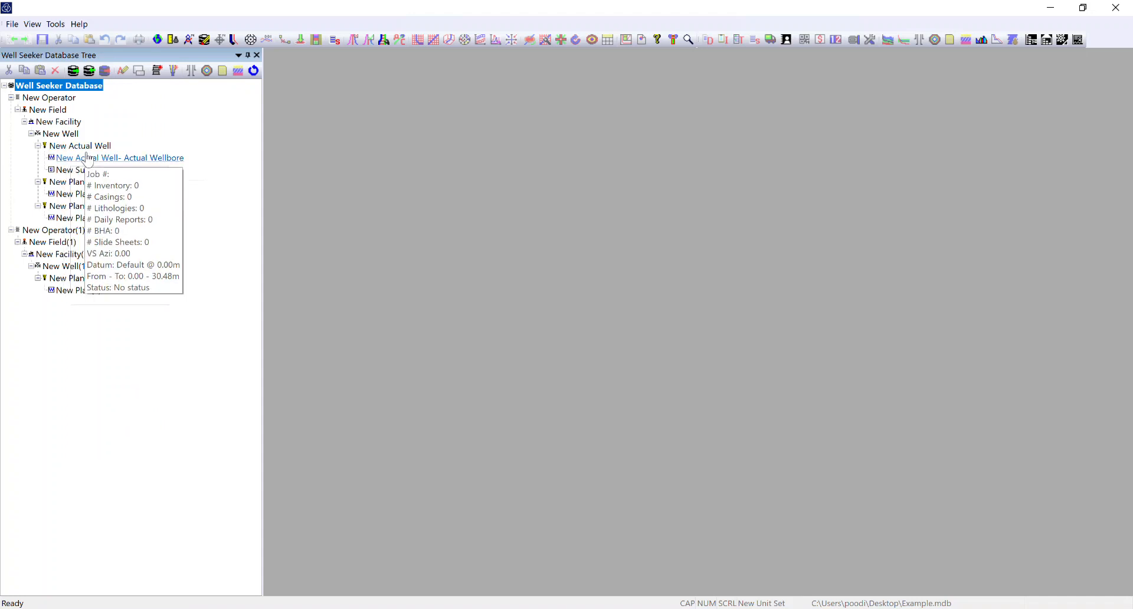
mouse_move(87, 210)
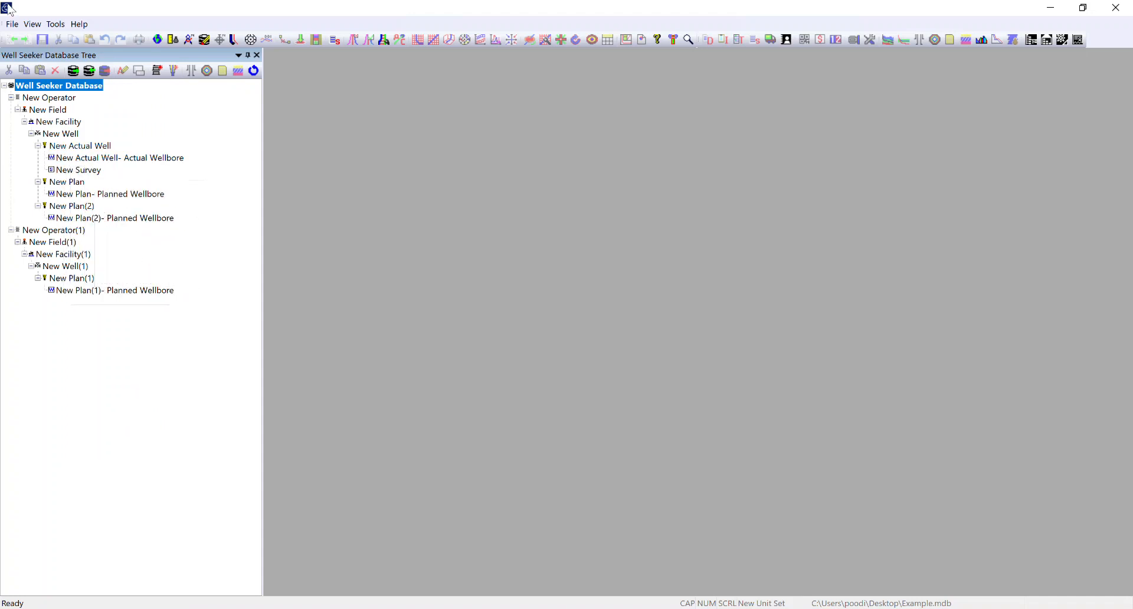
- Back up the Example.mdb database to the Desktop as Example Backup in .mdb format
left_click(12, 25)
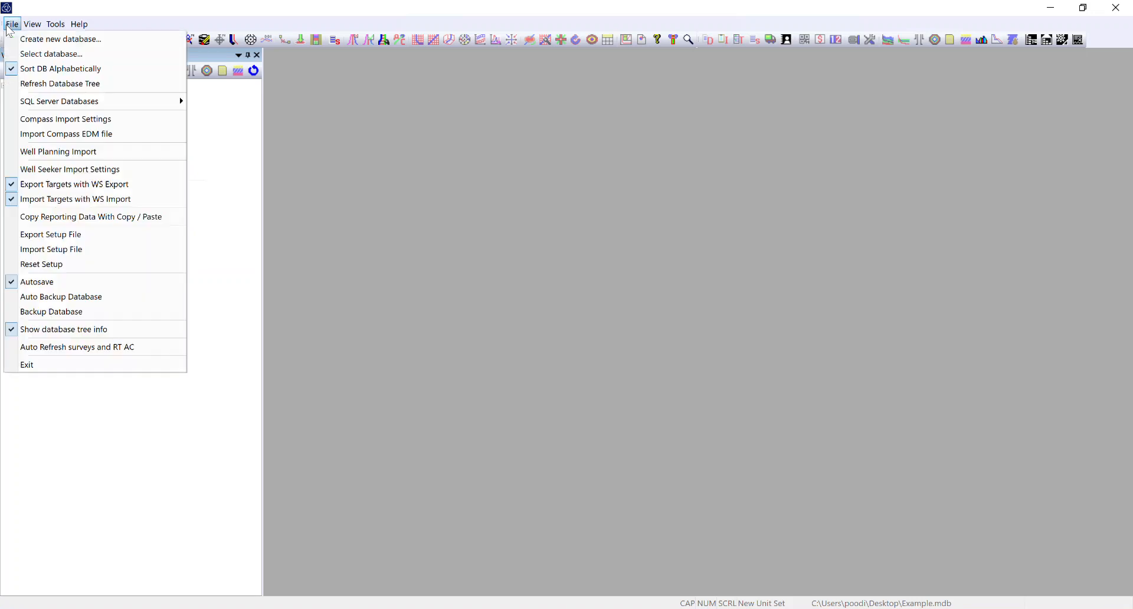
left_click(59, 312)
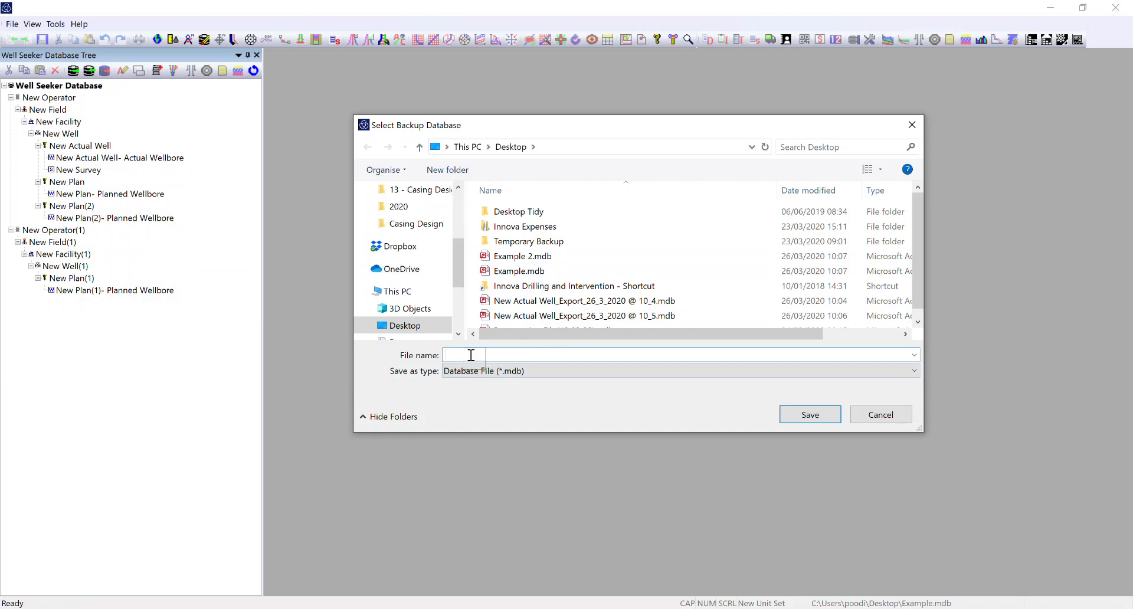
type("Example Backup")
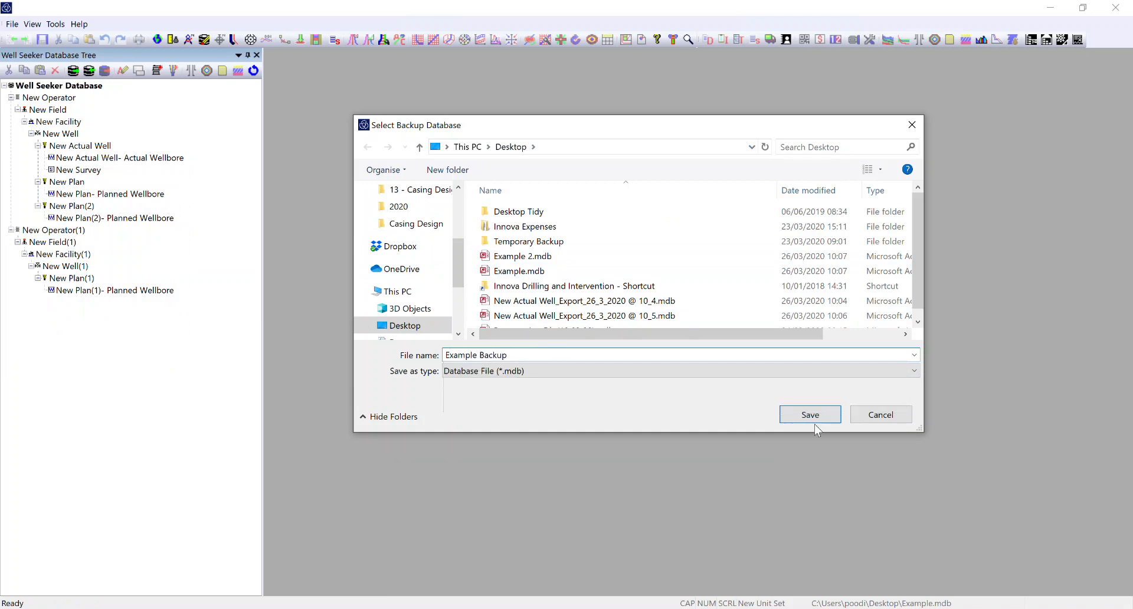
left_click(815, 422)
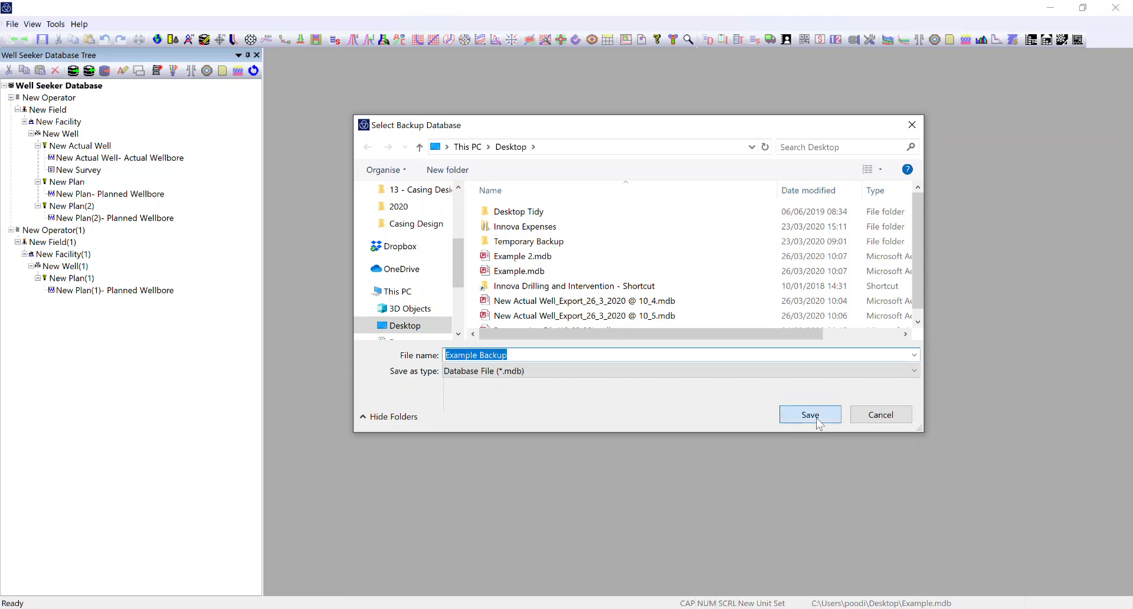
left_click(597, 336)
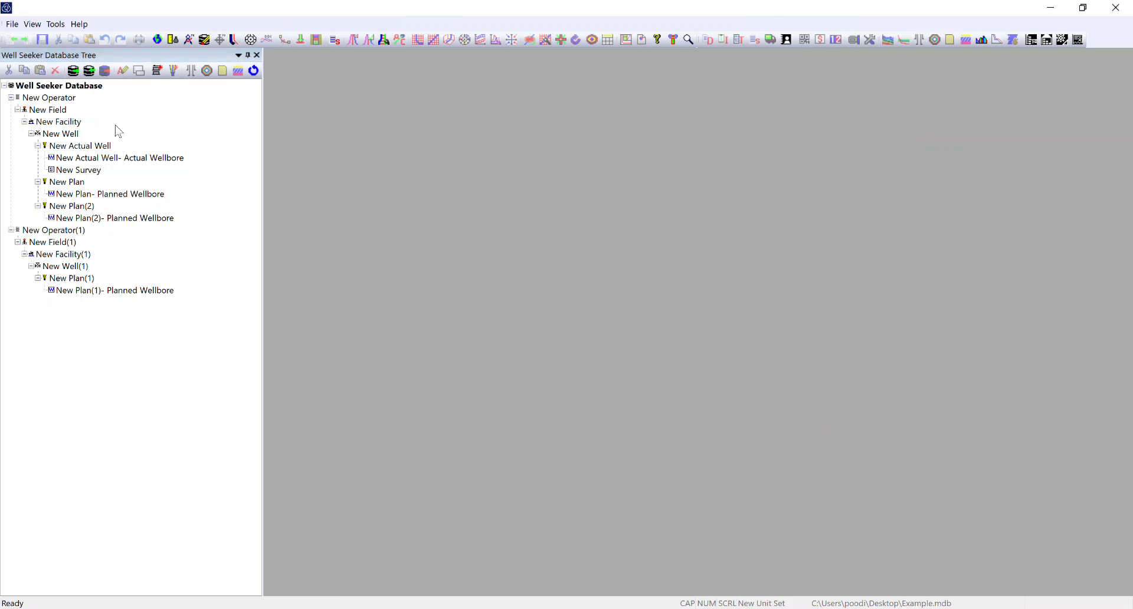
- Open the Example Backup.mdb database from the Desktop and expand its whole tree
left_click(13, 26)
left_click(35, 49)
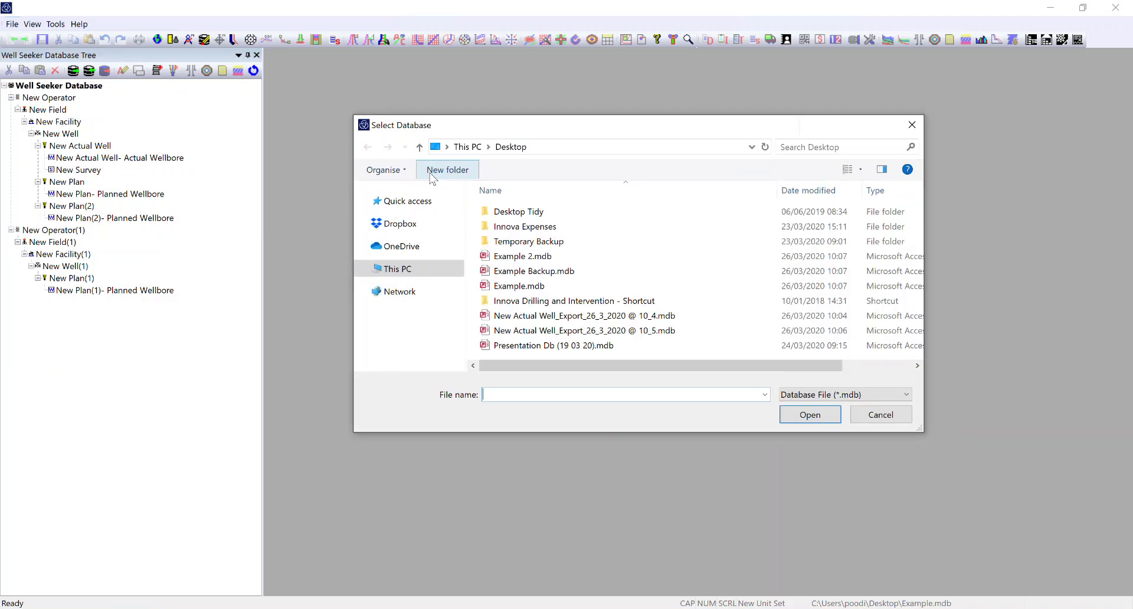
left_click(527, 274)
left_click(825, 419)
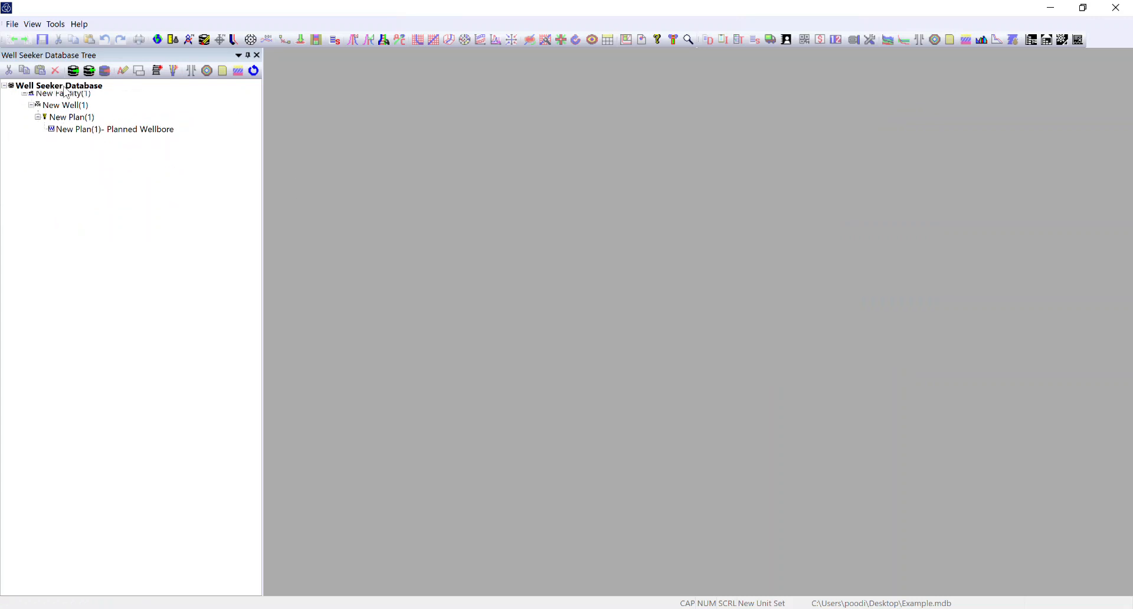
right_click(67, 88)
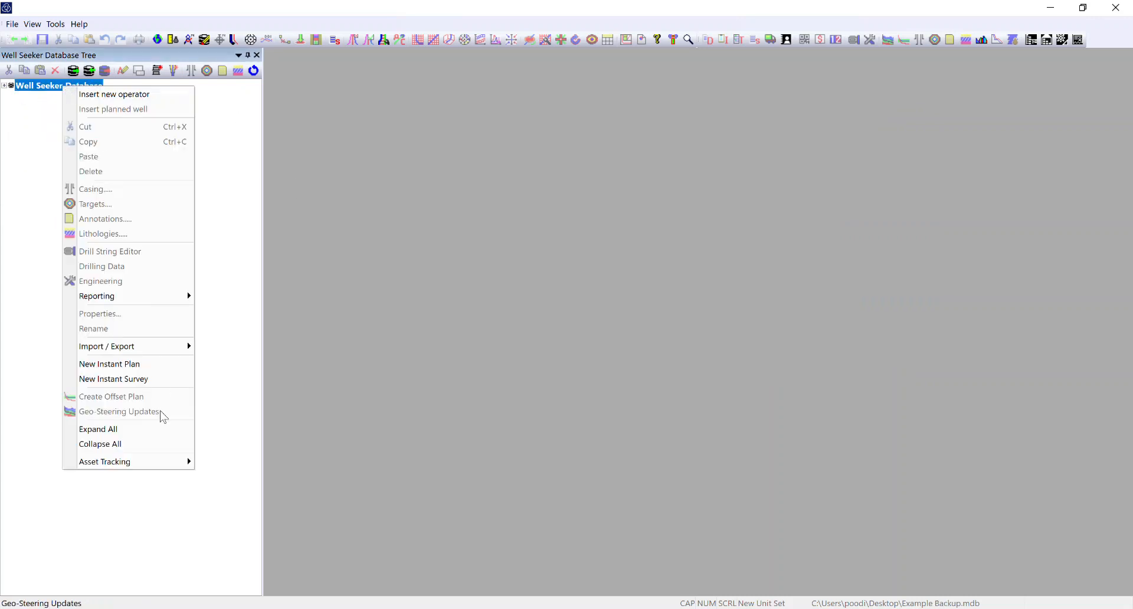
left_click(115, 431)
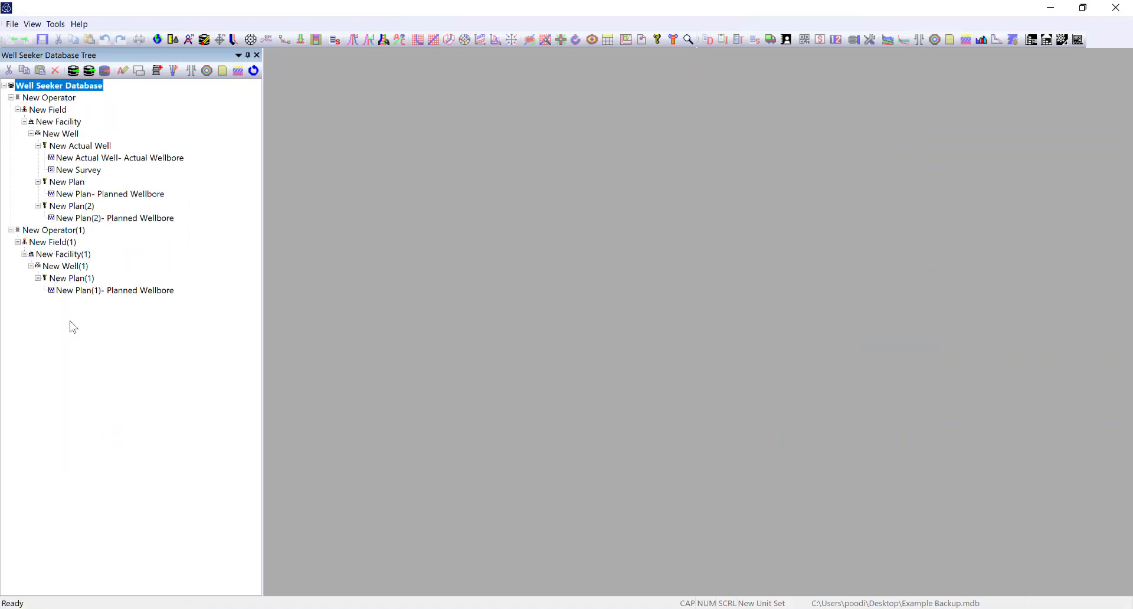
- Delete the operator New Operator(1) and the planned well New Plan from the backup database
right_click(47, 230)
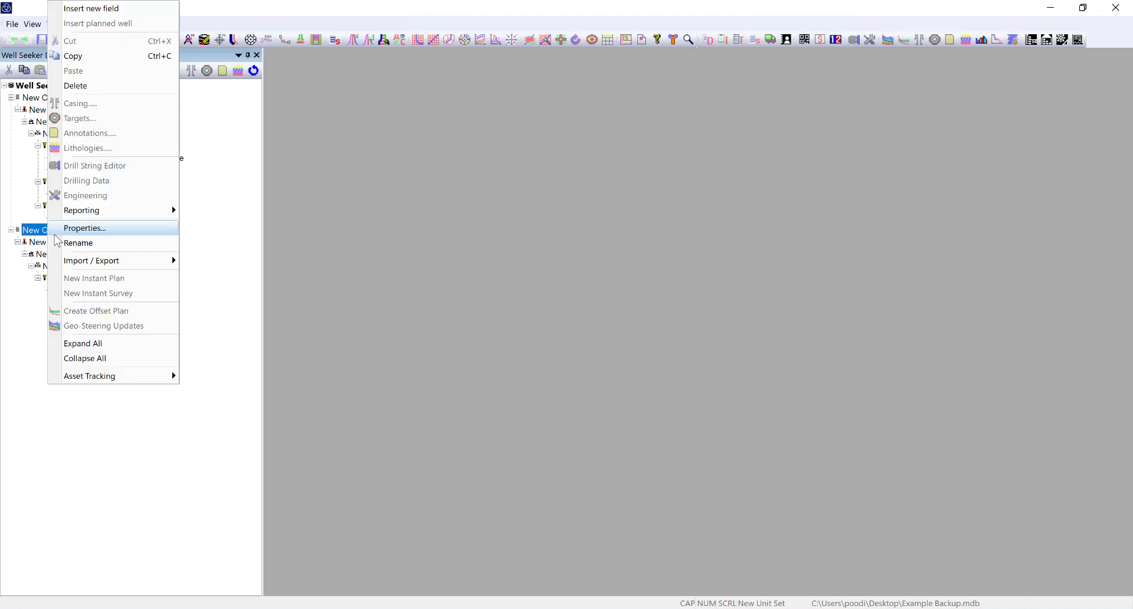
left_click(85, 87)
left_click(617, 339)
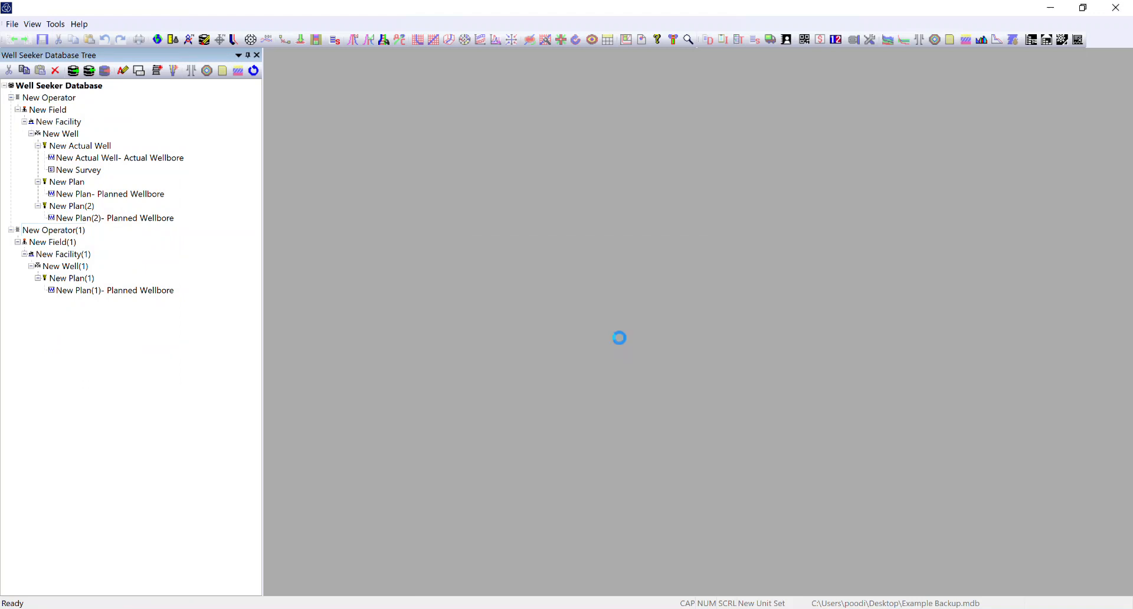
left_click(68, 183)
right_click(75, 183)
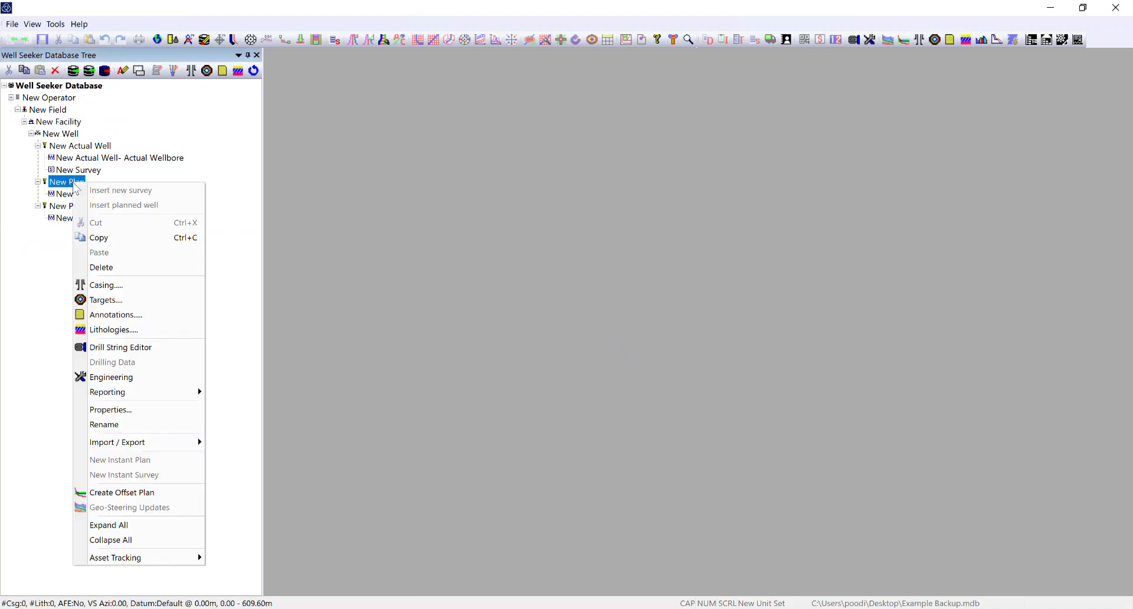
left_click(115, 267)
left_click(594, 347)
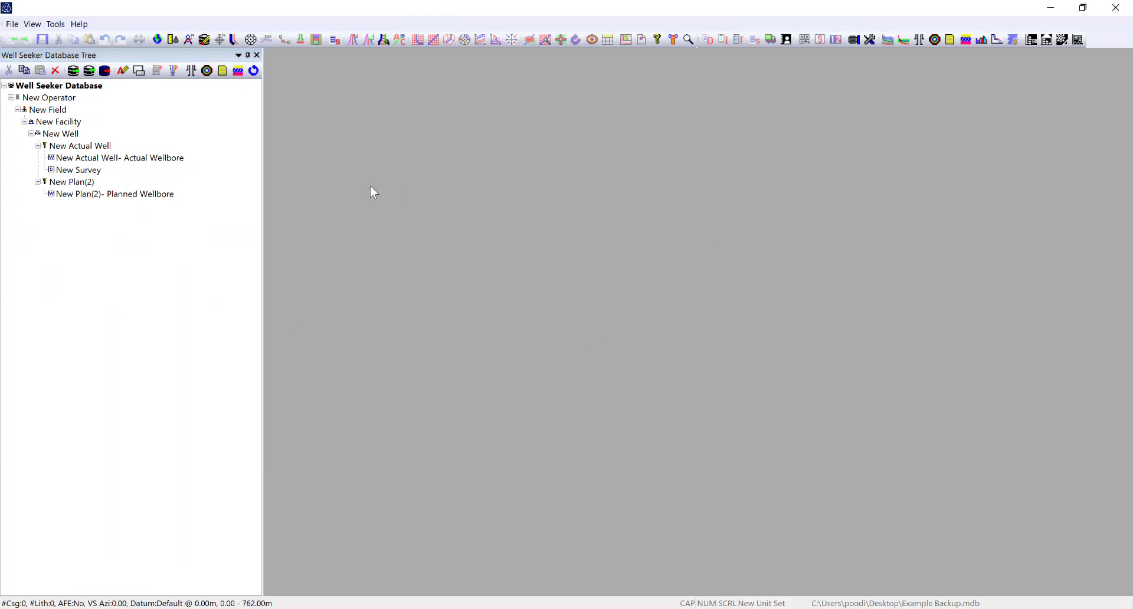